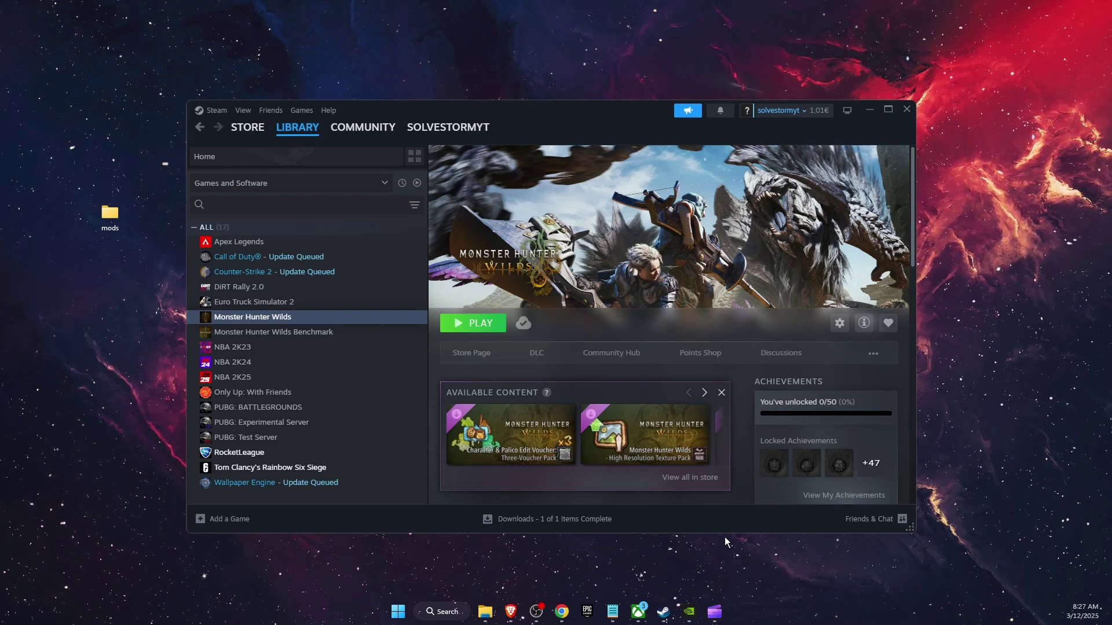
Bring Brave, showing the REFramework Nexus Mods page, in front of Steam.
click(510, 611)
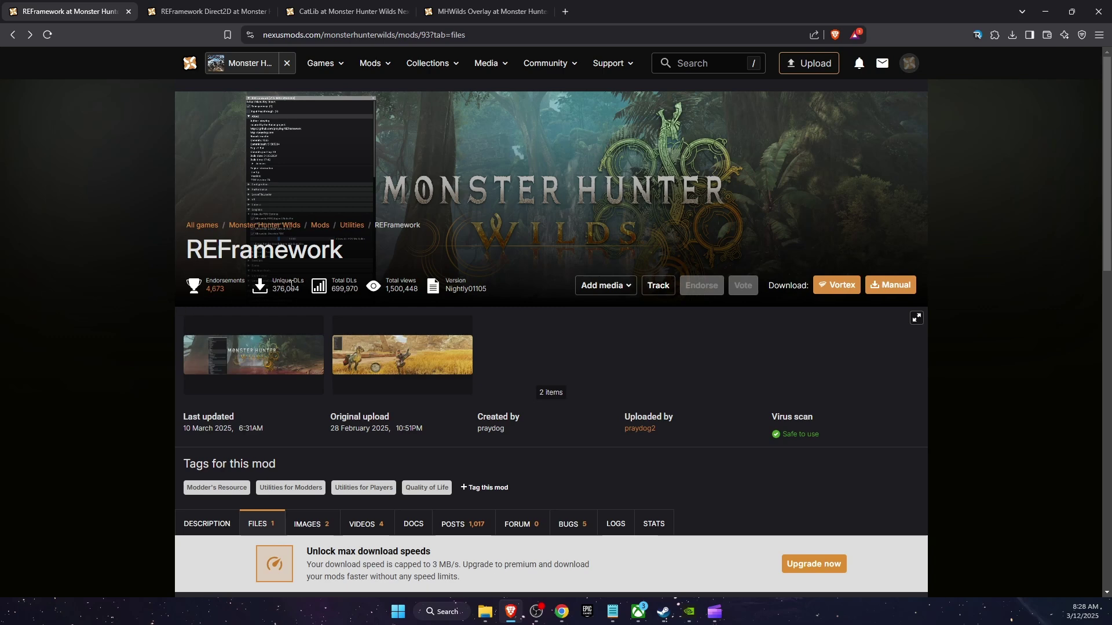
Look through the Direct2D, CatLib and MHWilds Overlay mod tabs, then return to REFramework.
click(204, 11)
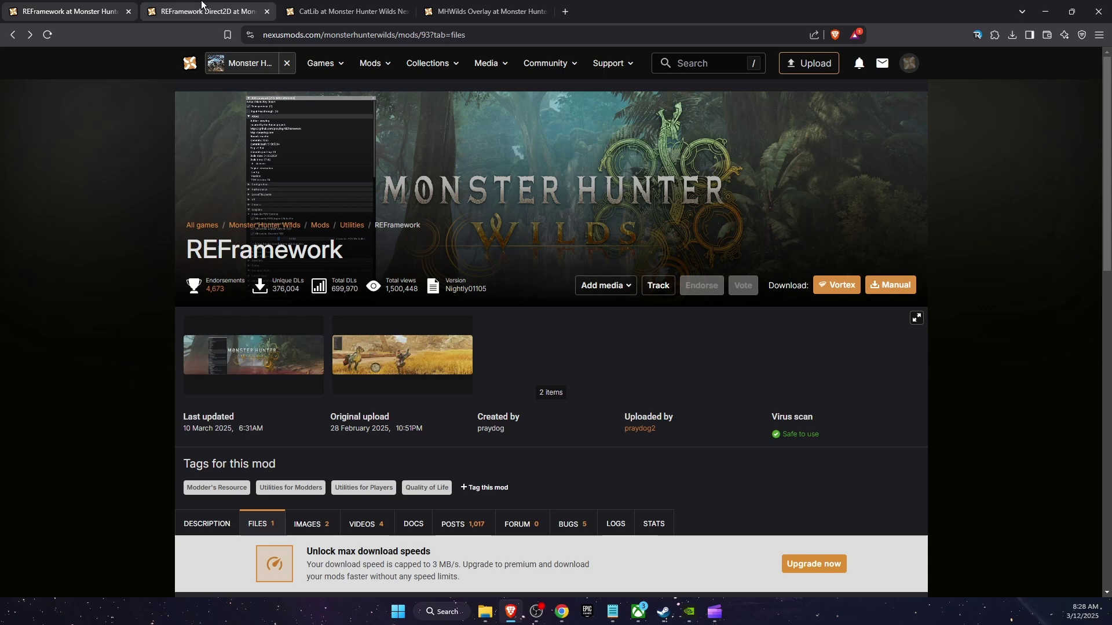
click(348, 11)
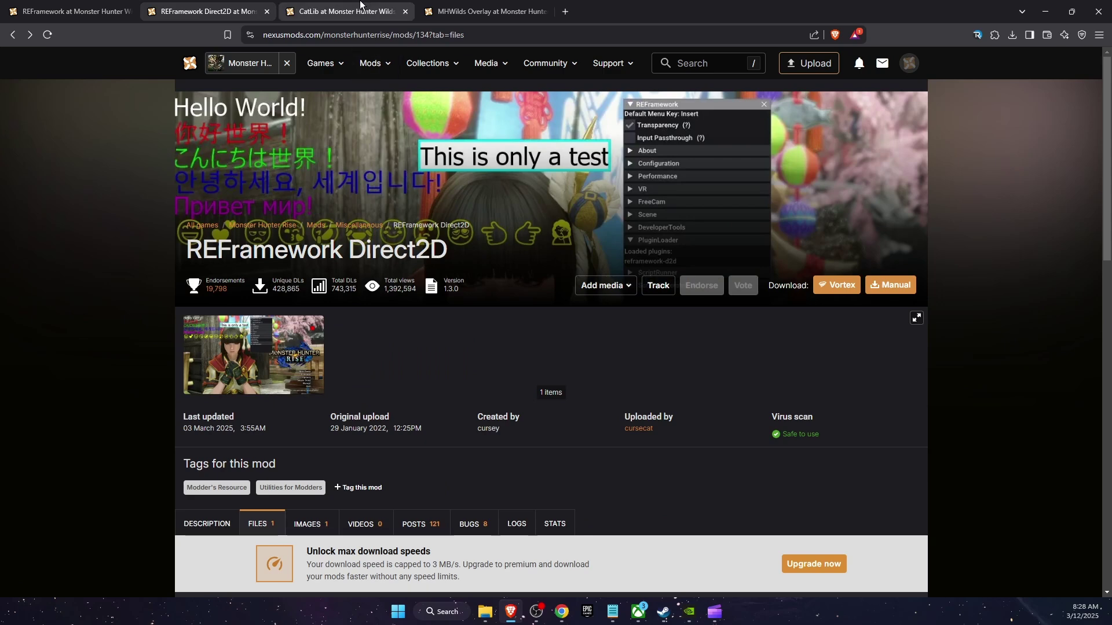
click(490, 11)
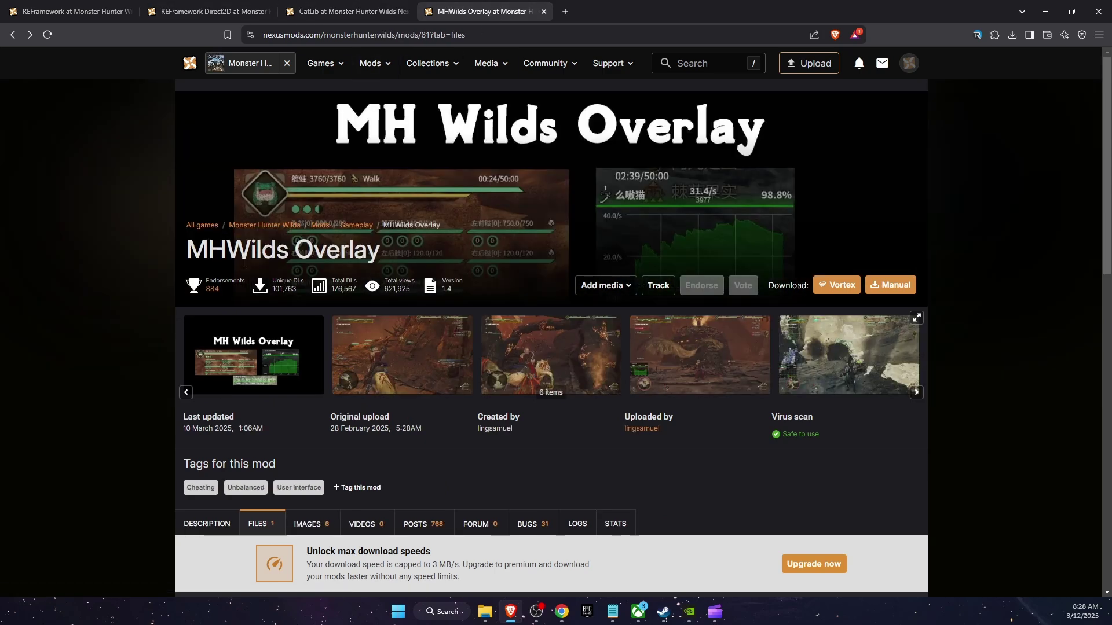
click(69, 11)
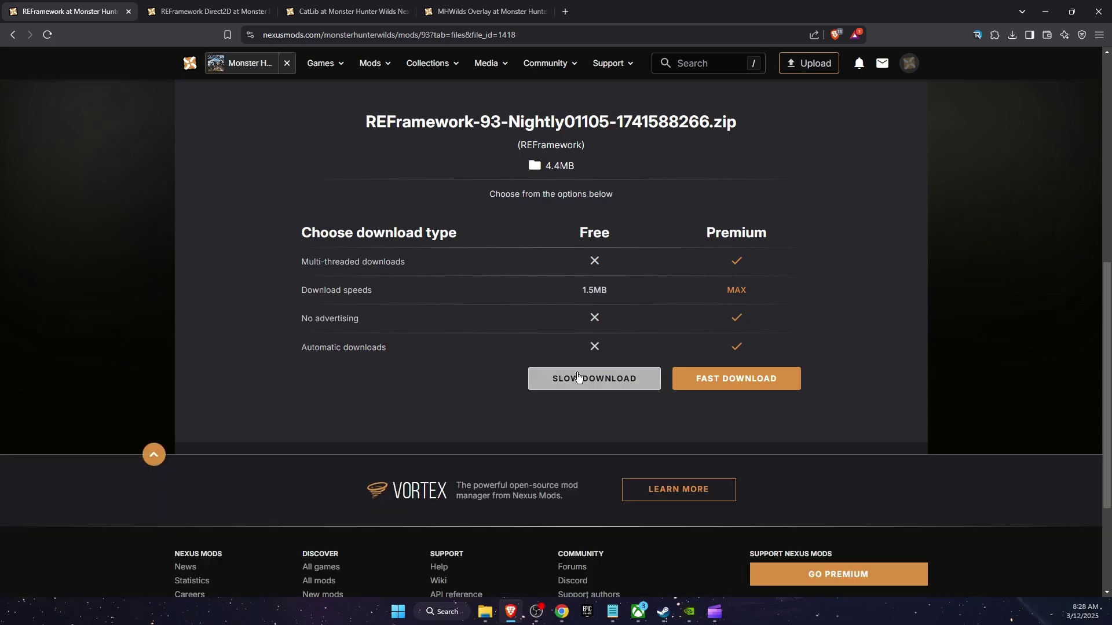
click(15, 40)
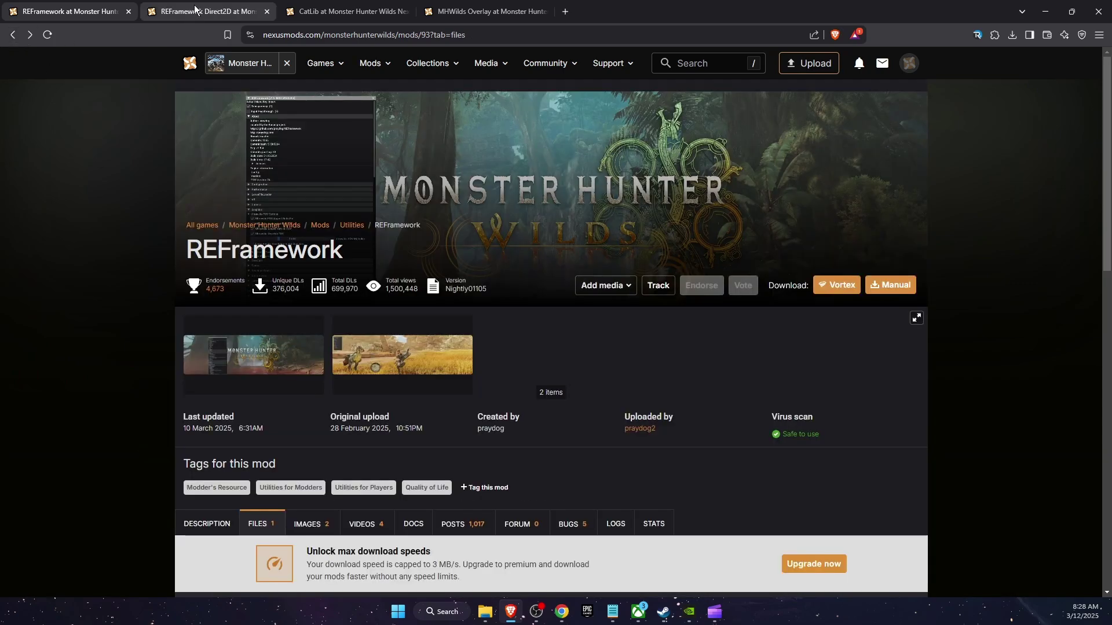
Start manual downloads of REFramework Direct2D, CatLib and MHWilds Overlay, then minimize the browser.
click(199, 10)
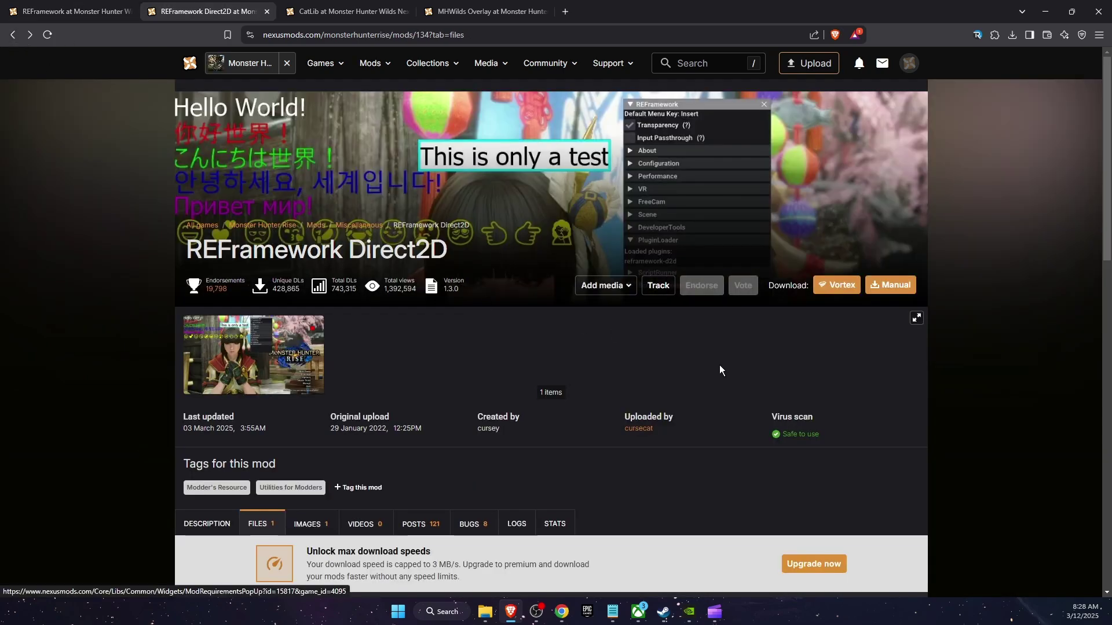
click(890, 294)
key(ctrl+Tab)
click(836, 295)
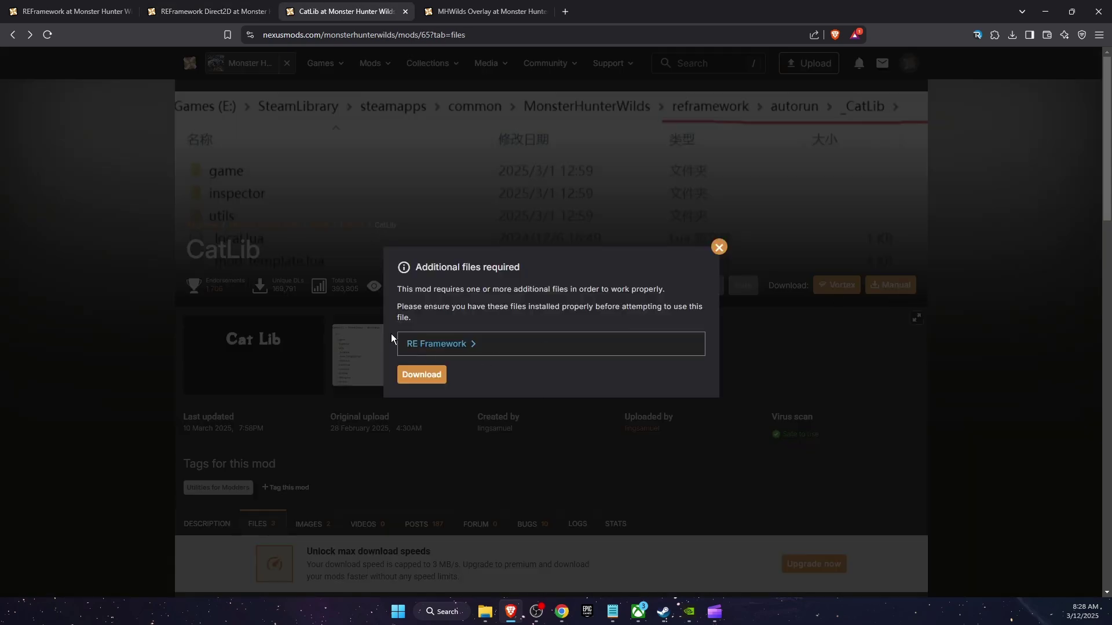
click(489, 11)
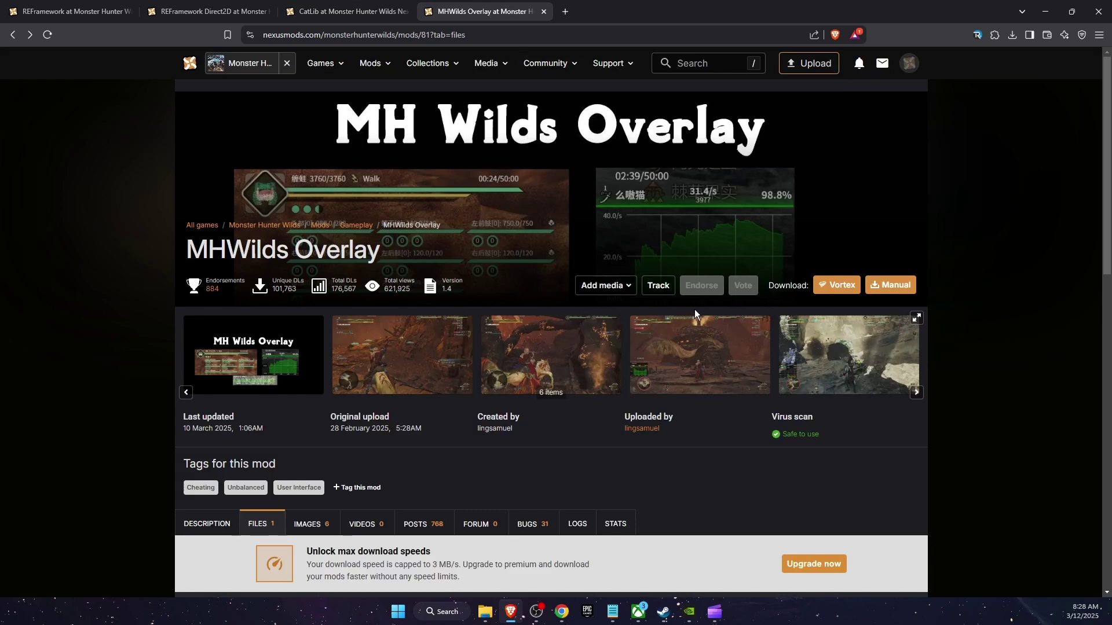
click(892, 285)
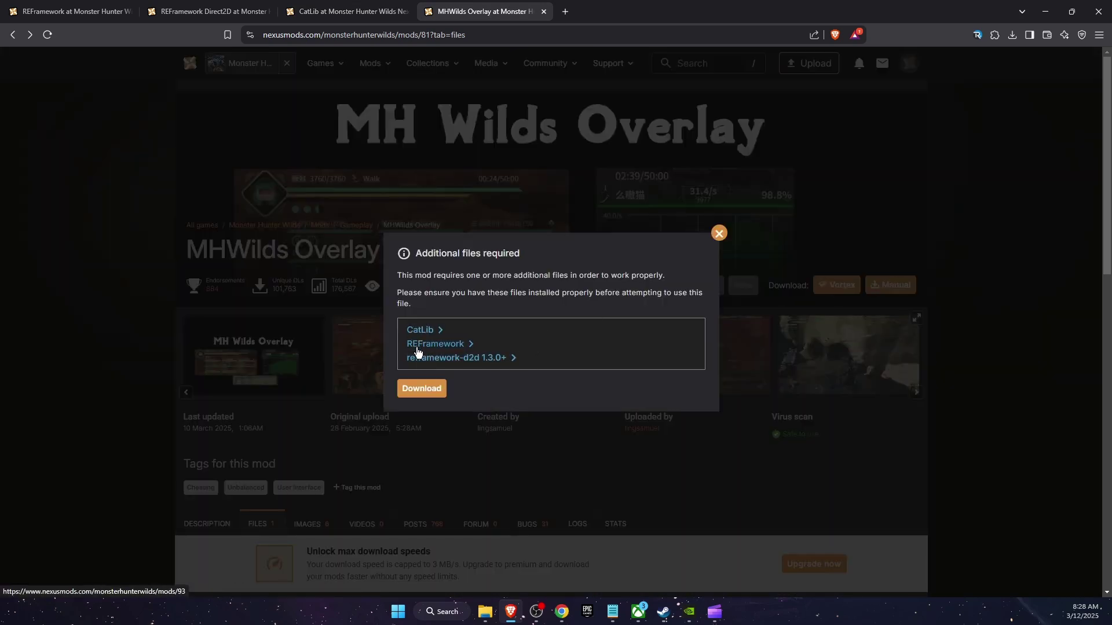
click(1044, 11)
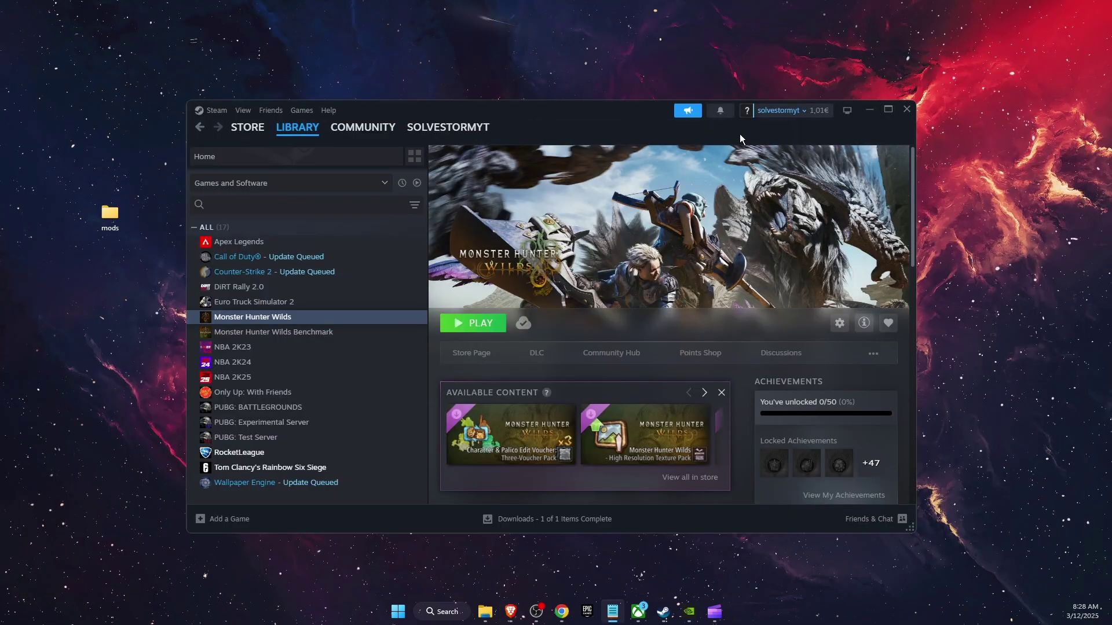
Open the desktop mods folder and extract the REFramework-93-Nightly01105 zip.
click(869, 111)
double_click(110, 218)
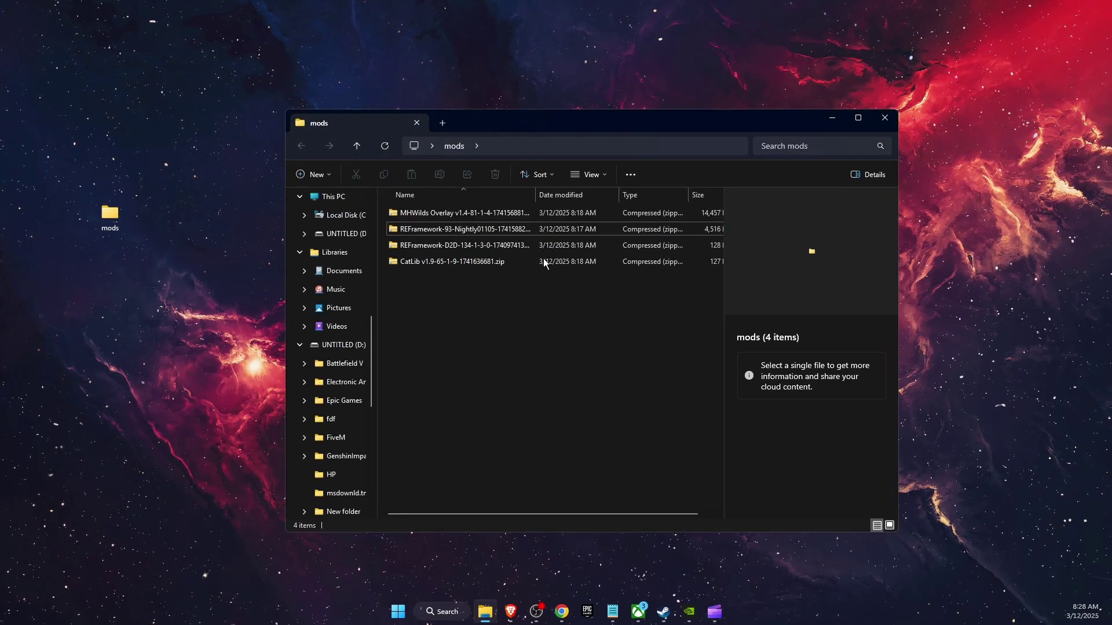
drag(575, 131, 567, 133)
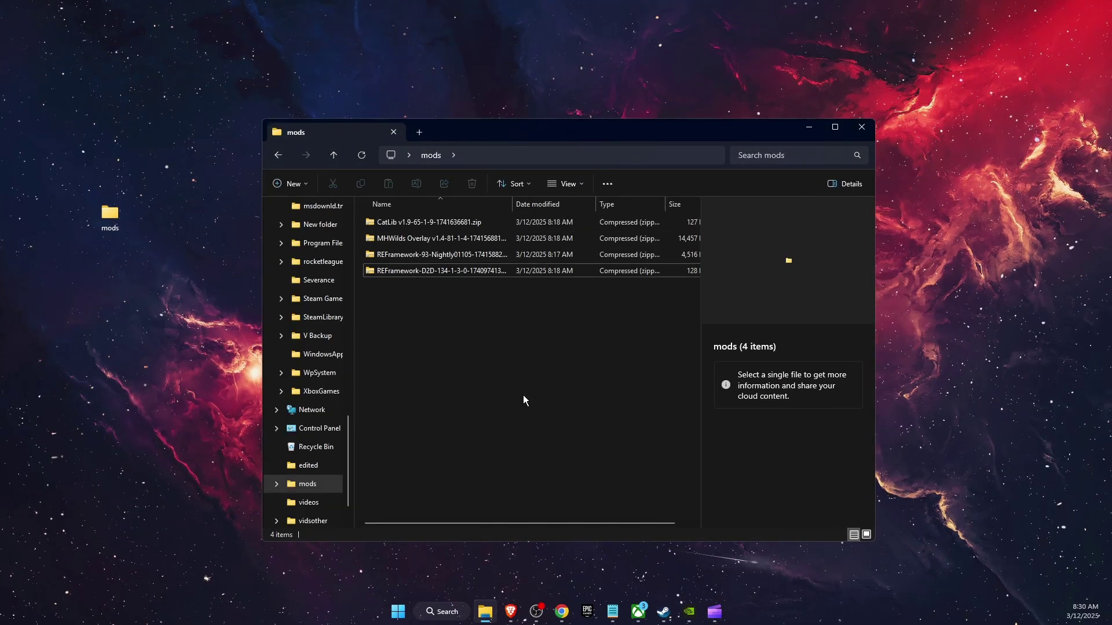
click(384, 257)
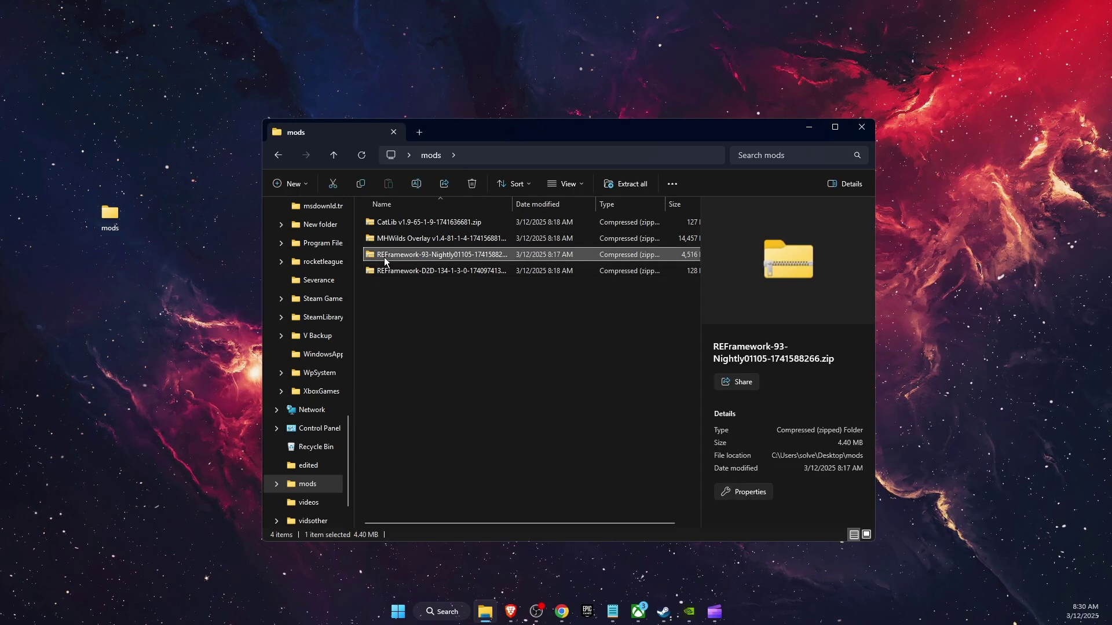
right_click(433, 259)
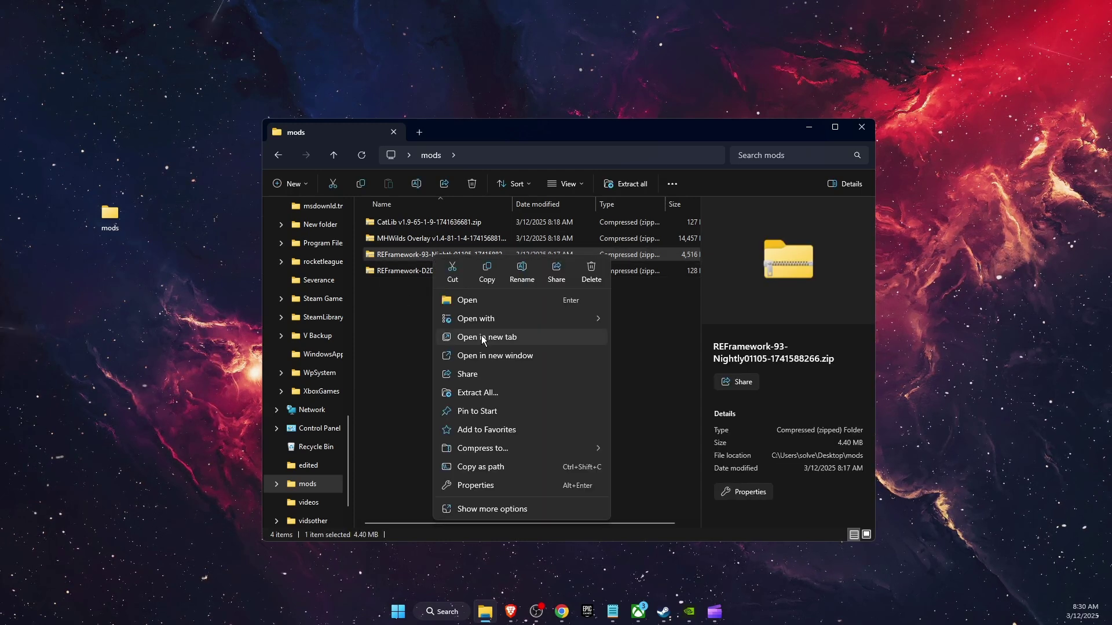
click(496, 390)
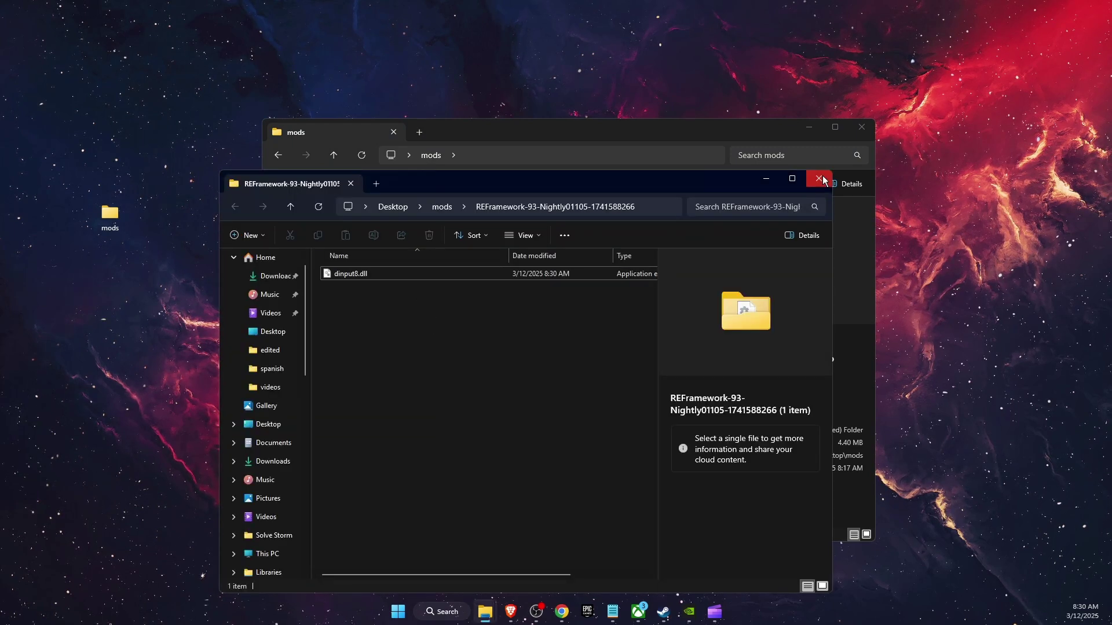
click(822, 180)
Extract the REFramework-D2D zip into its suggested folder.
click(393, 286)
right_click(397, 288)
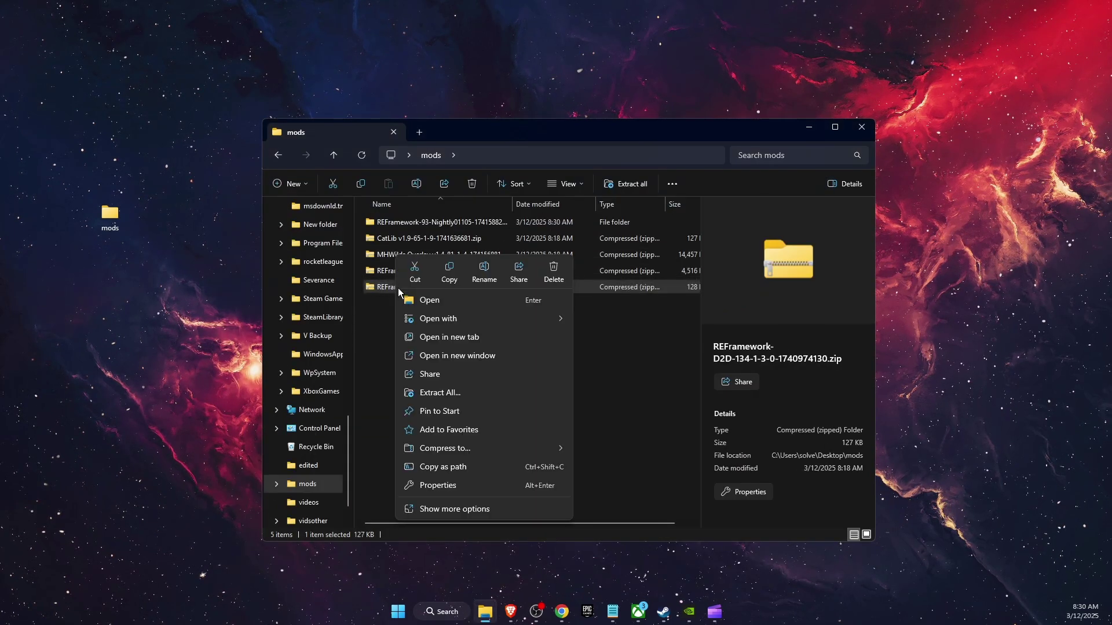
click(451, 393)
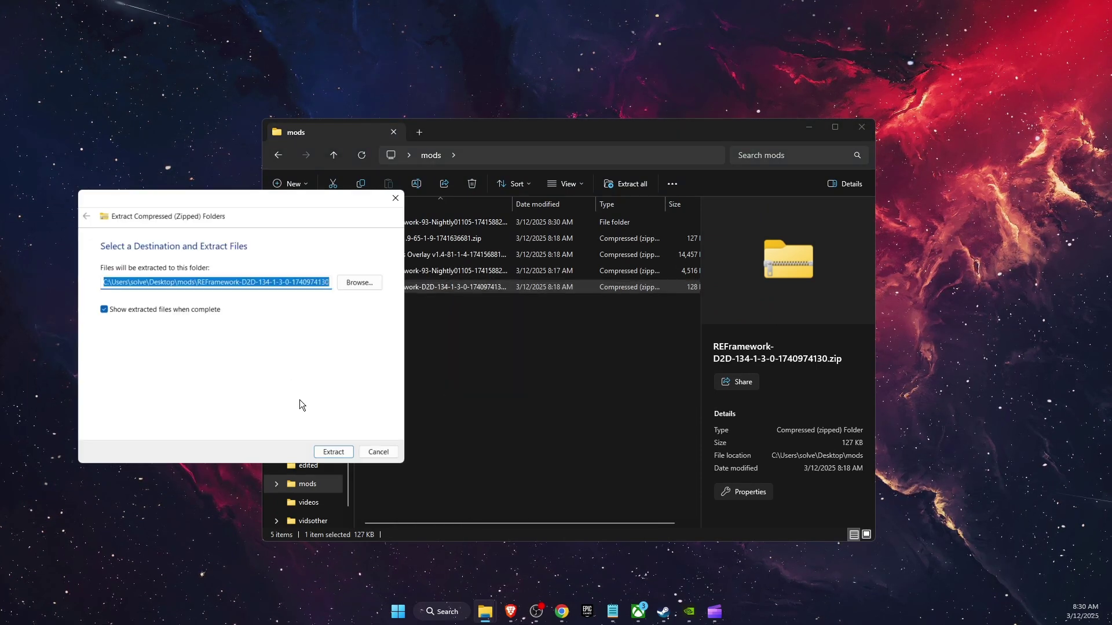
click(321, 456)
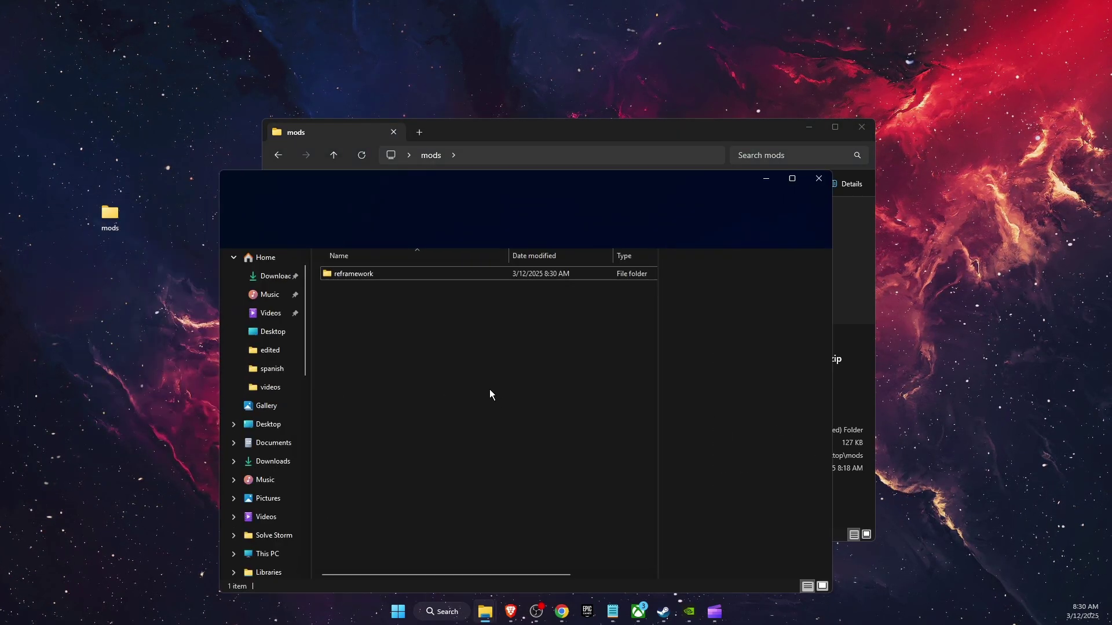
click(818, 178)
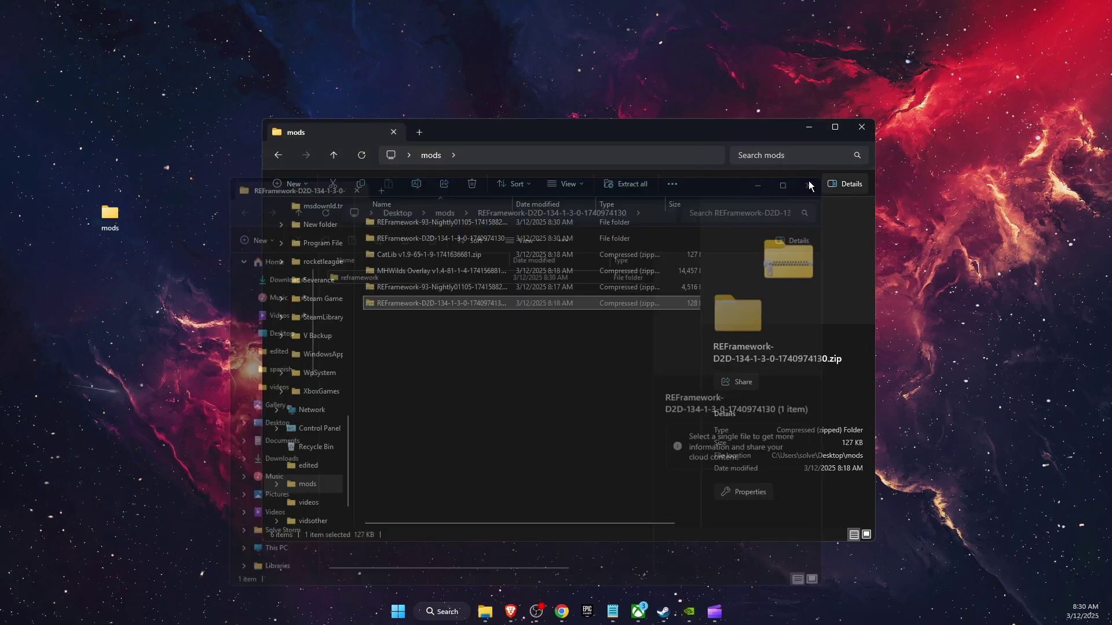
Inspect the extracted REFramework-D2D and REFramework-93-Nightly folders for reframework and dinput8.dll.
click(431, 238)
double_click(431, 238)
click(409, 223)
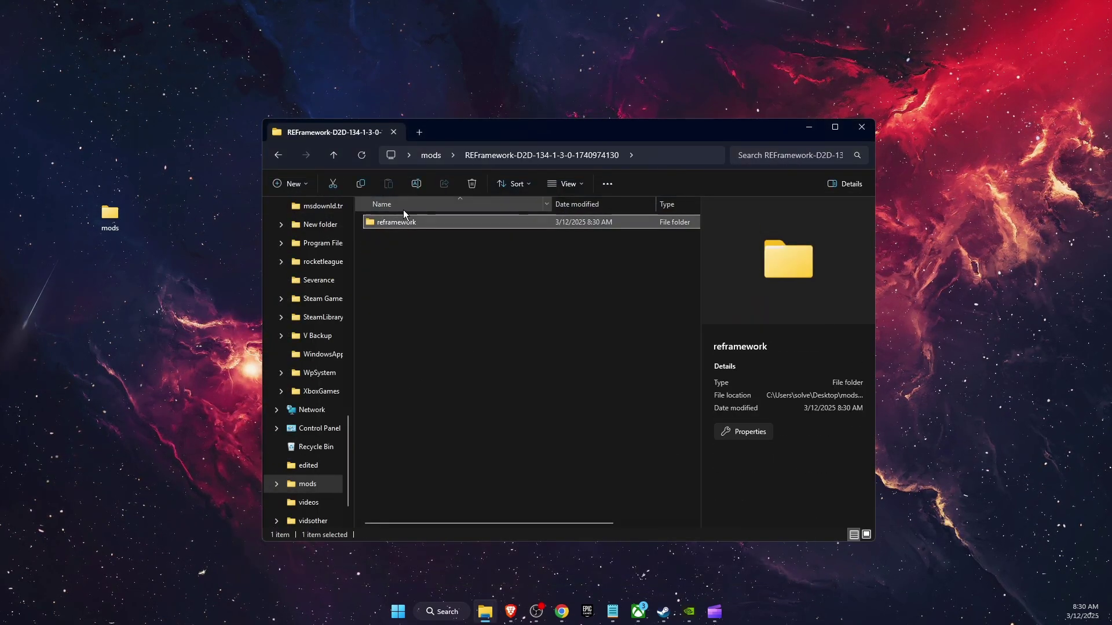
click(431, 155)
double_click(419, 222)
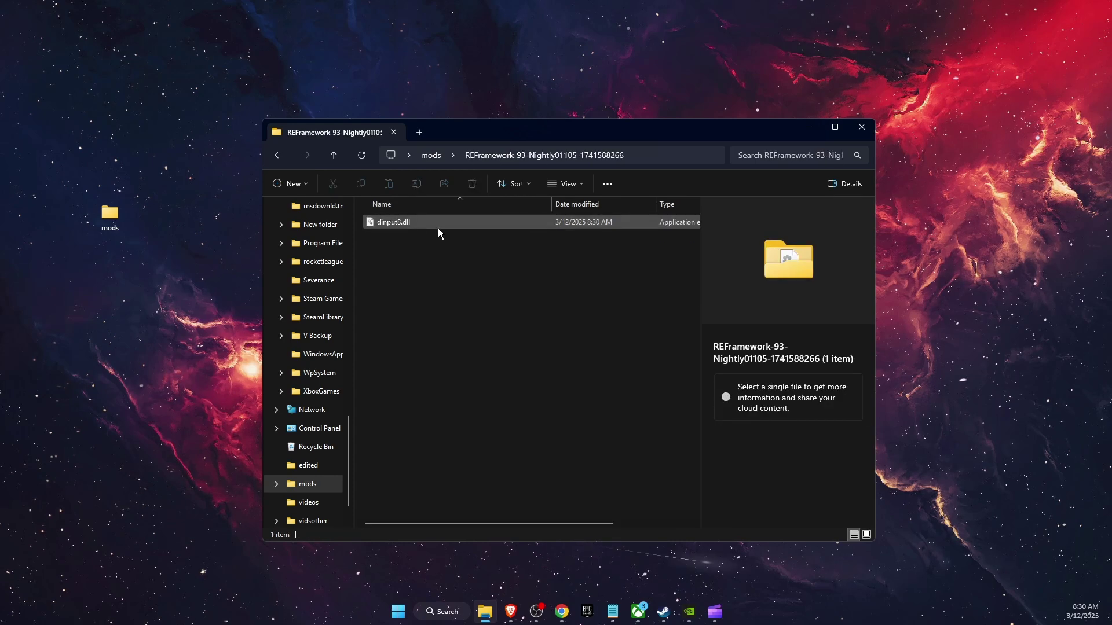
click(398, 224)
click(429, 156)
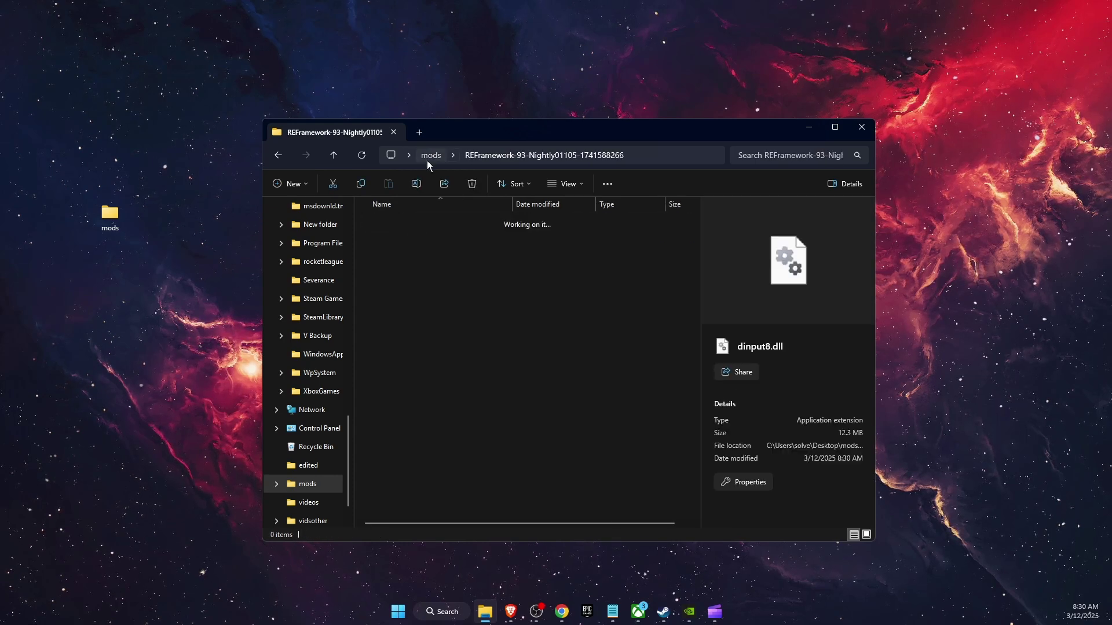
Delete the two already-extracted REFramework zip files.
drag(437, 316, 427, 286)
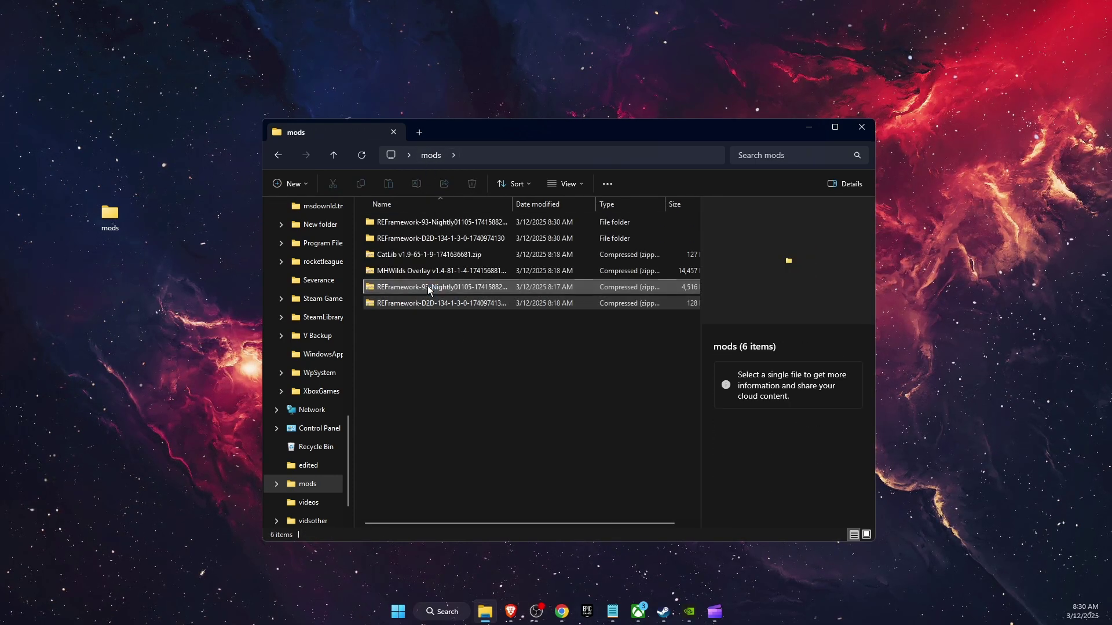
right_click(427, 286)
click(592, 308)
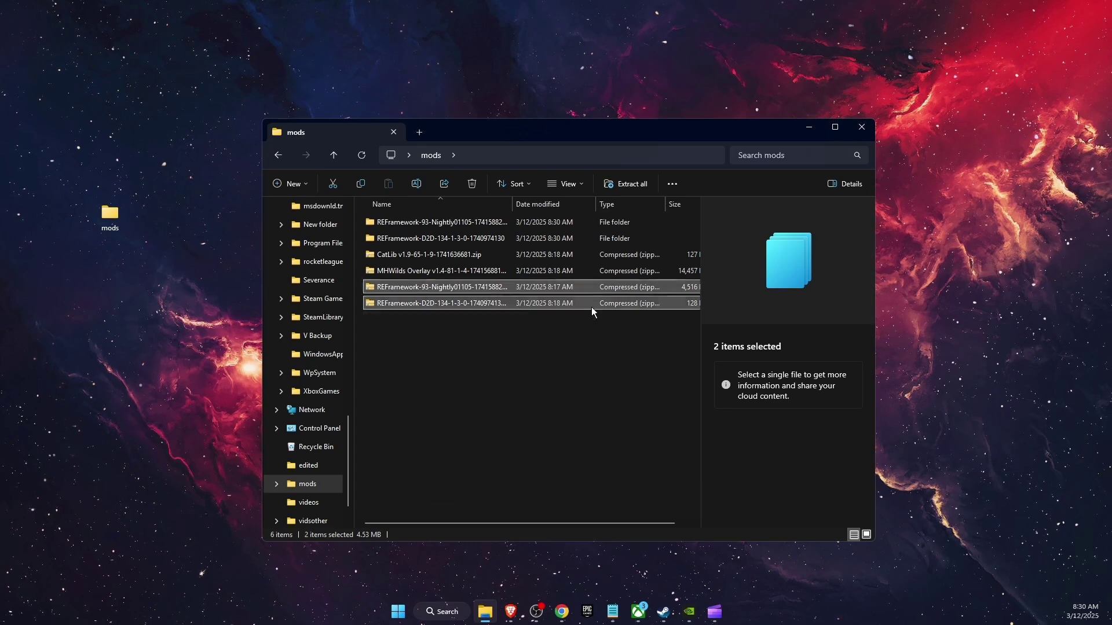
Recheck the D2D folder, then select the two REFramework download folders in mods.
double_click(470, 237)
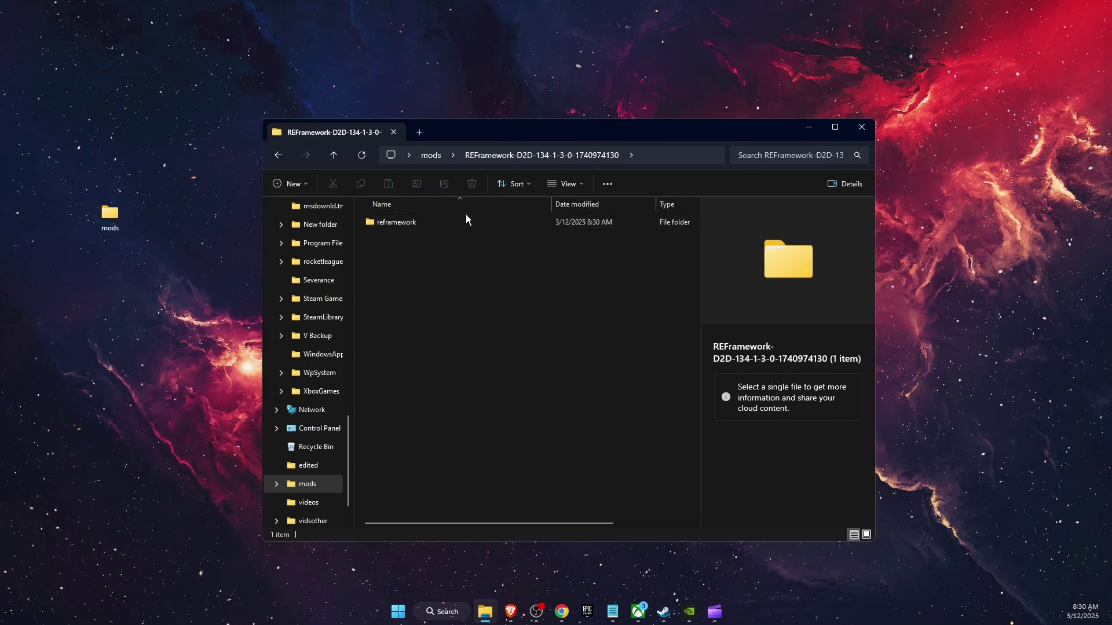
key(alt+Left)
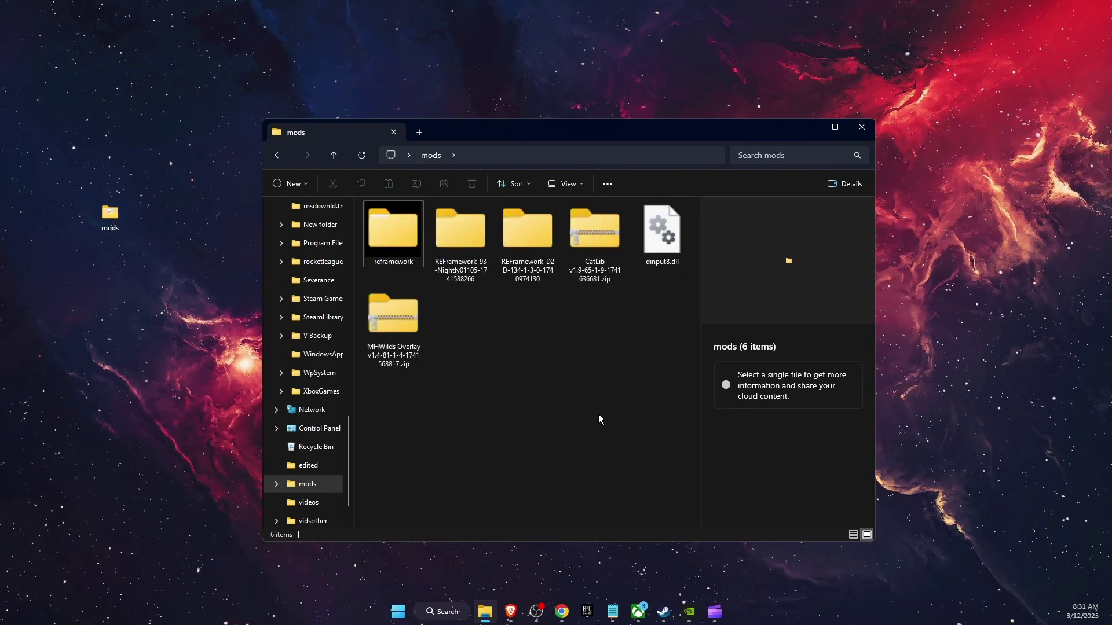
click(392, 244)
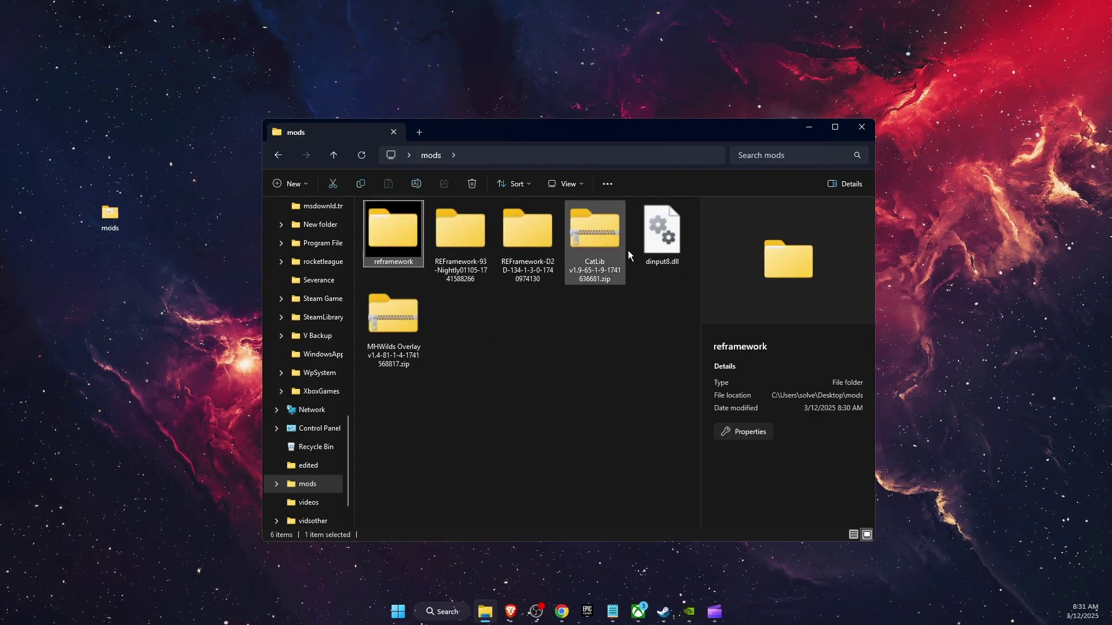
click(671, 242)
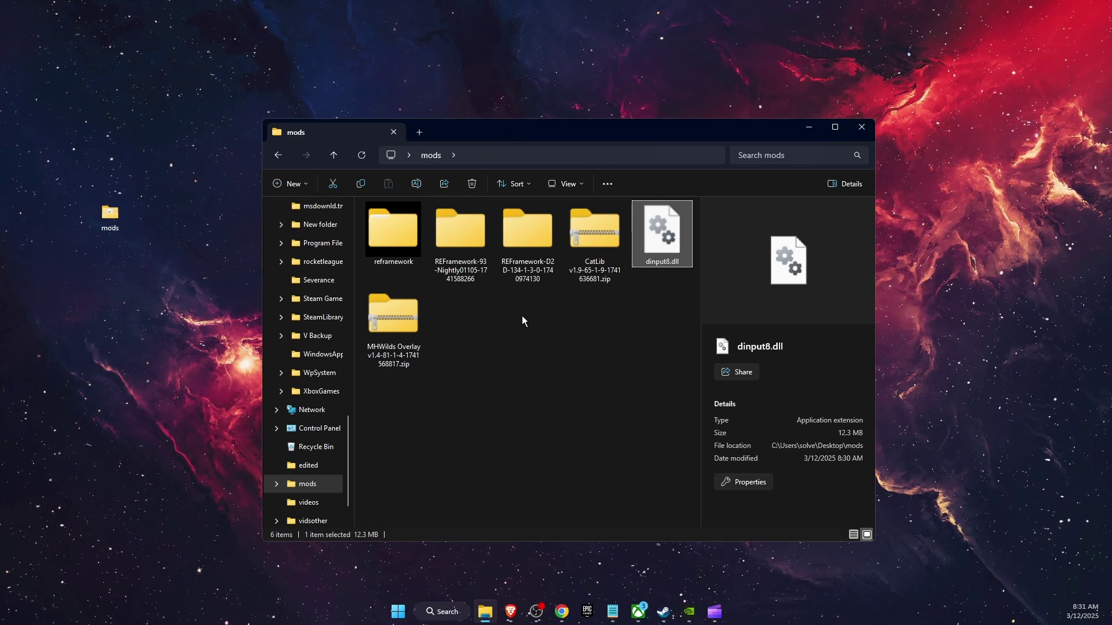
drag(526, 304, 466, 260)
Delete the REFramework download folders and extract the CatLib zip into its own folder.
click(473, 186)
click(573, 249)
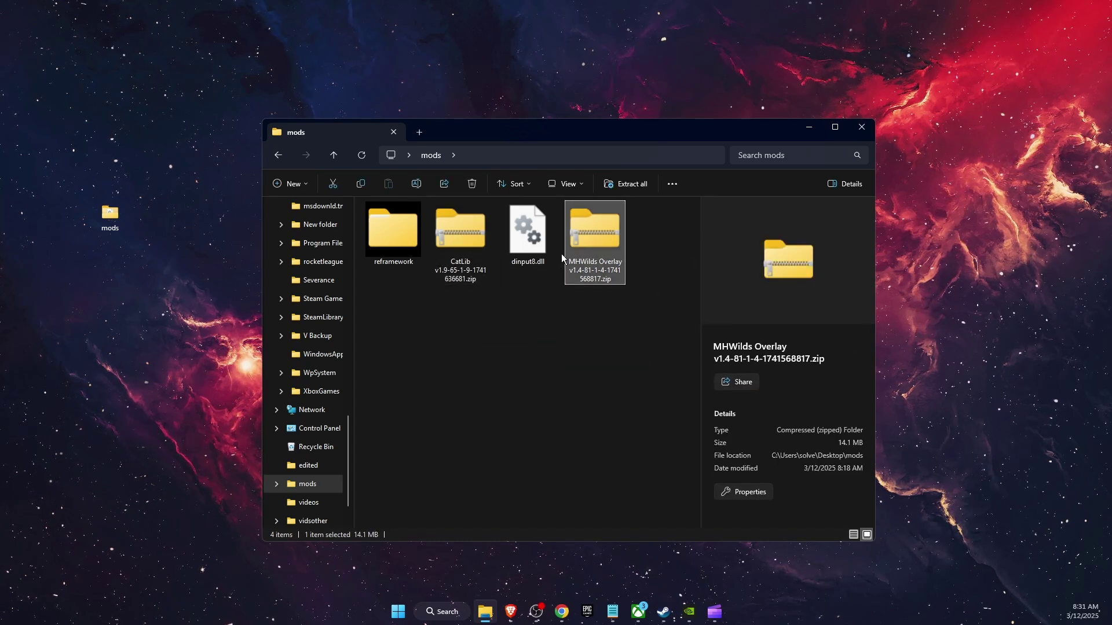
click(468, 278)
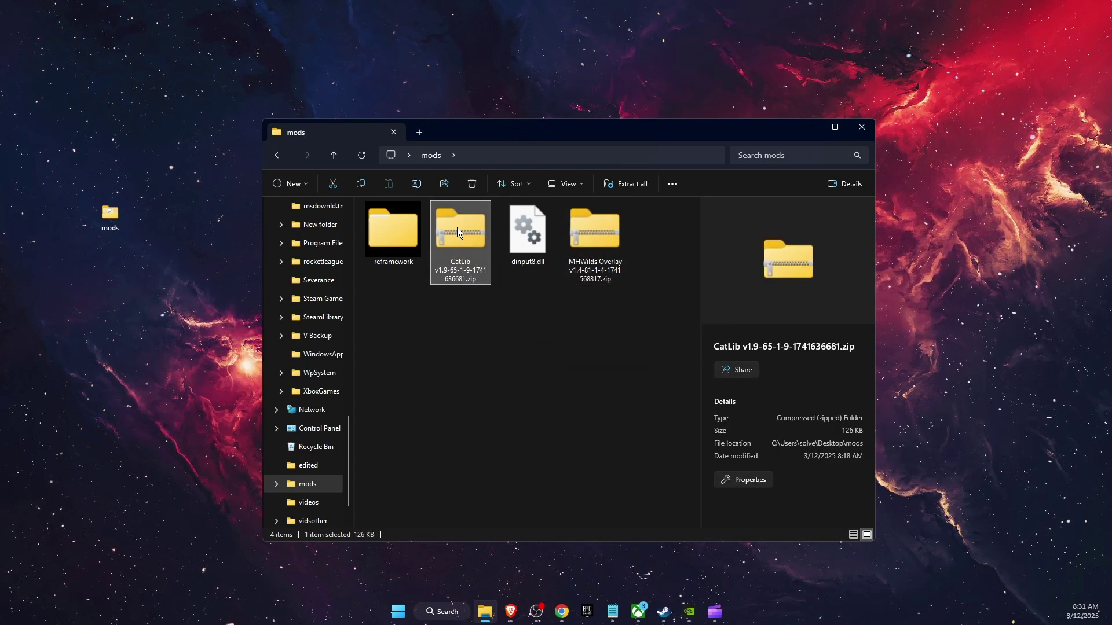
right_click(457, 229)
click(501, 369)
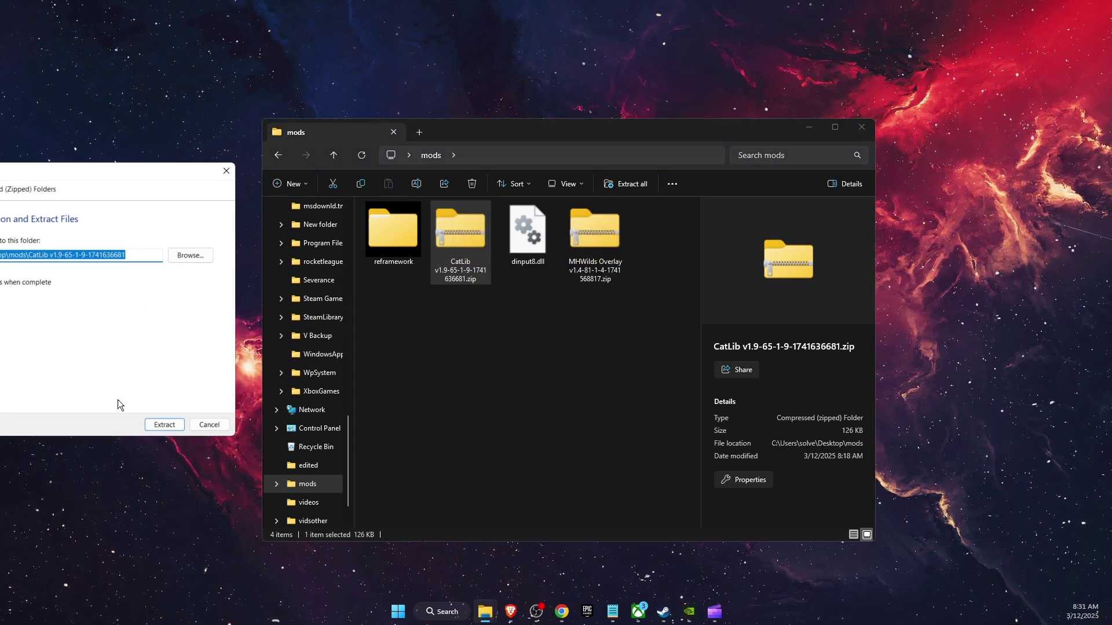
click(163, 424)
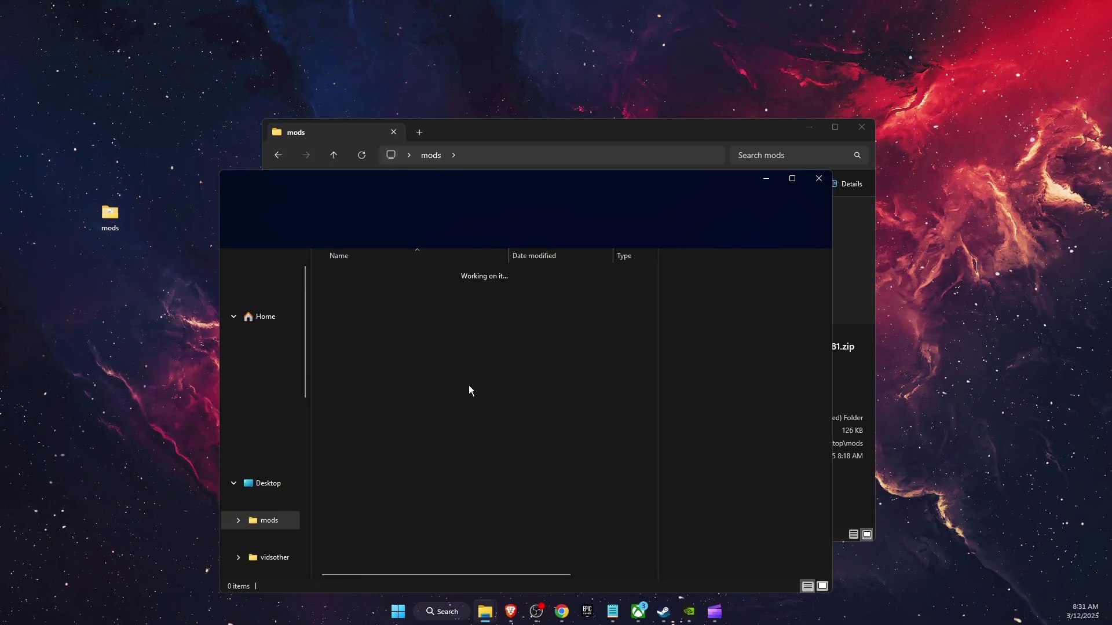
Copy the autorun folder from _CatLib\reframework.
drag(613, 185, 629, 327)
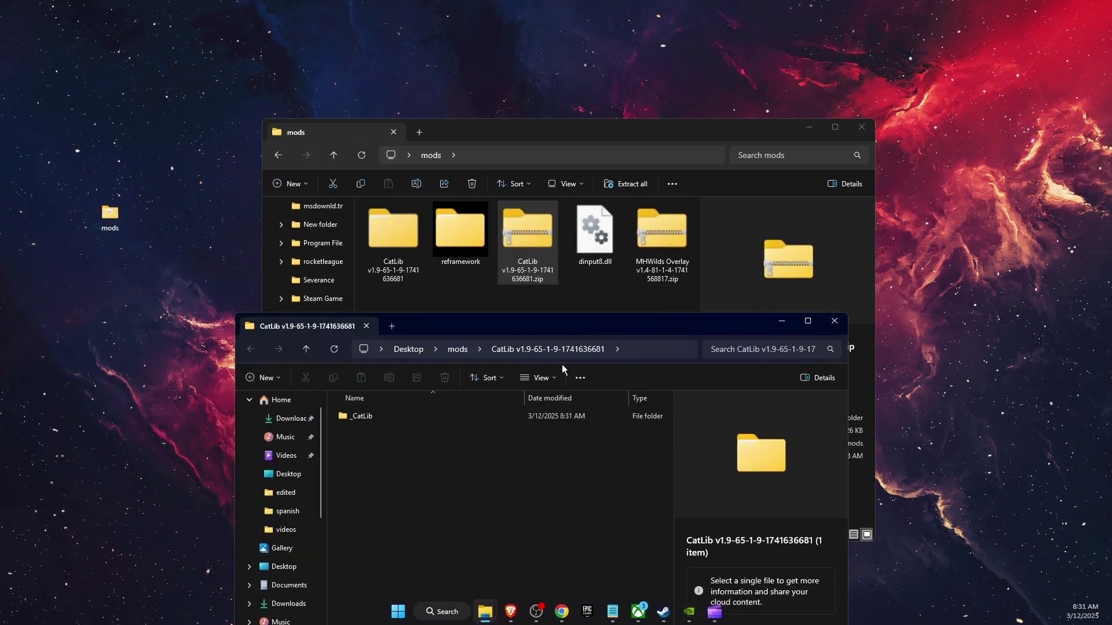
double_click(418, 417)
drag(514, 332, 548, 346)
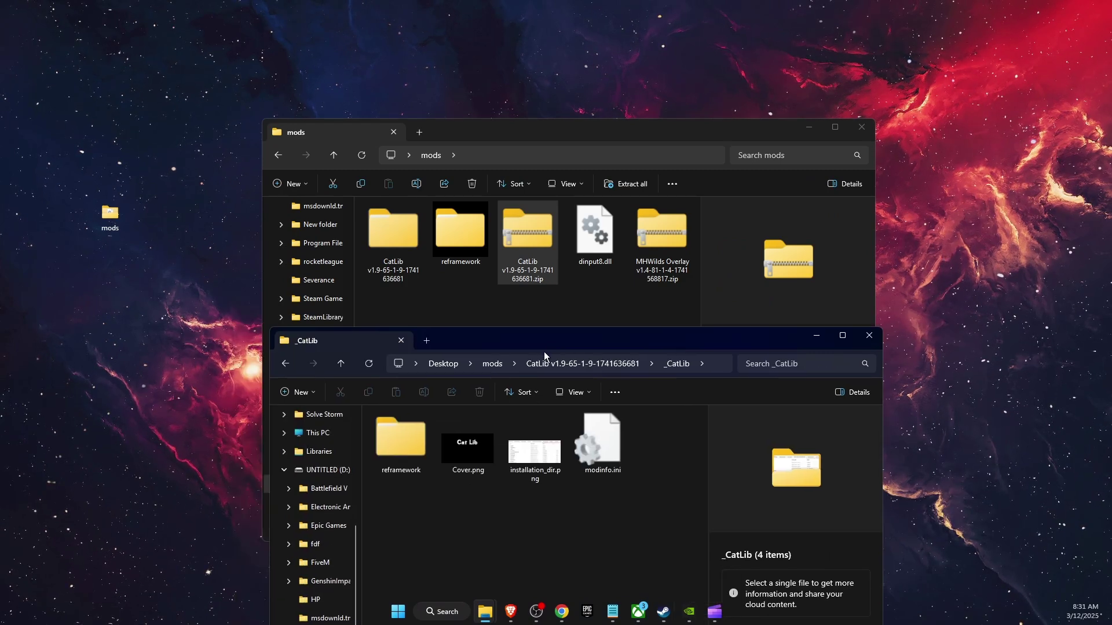
click(408, 443)
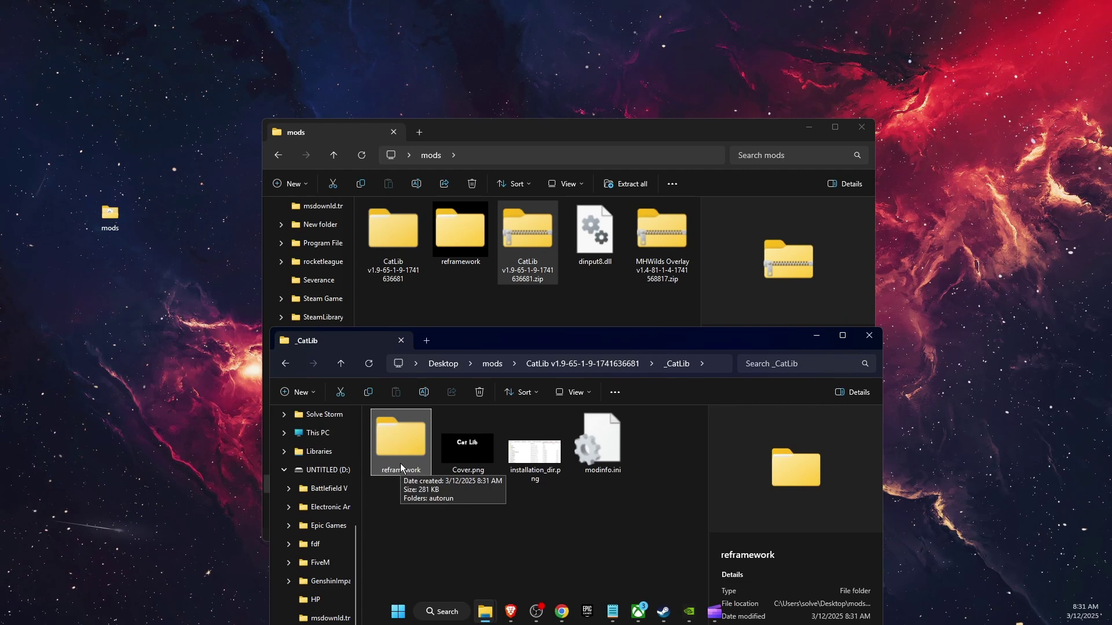
click(409, 434)
double_click(408, 435)
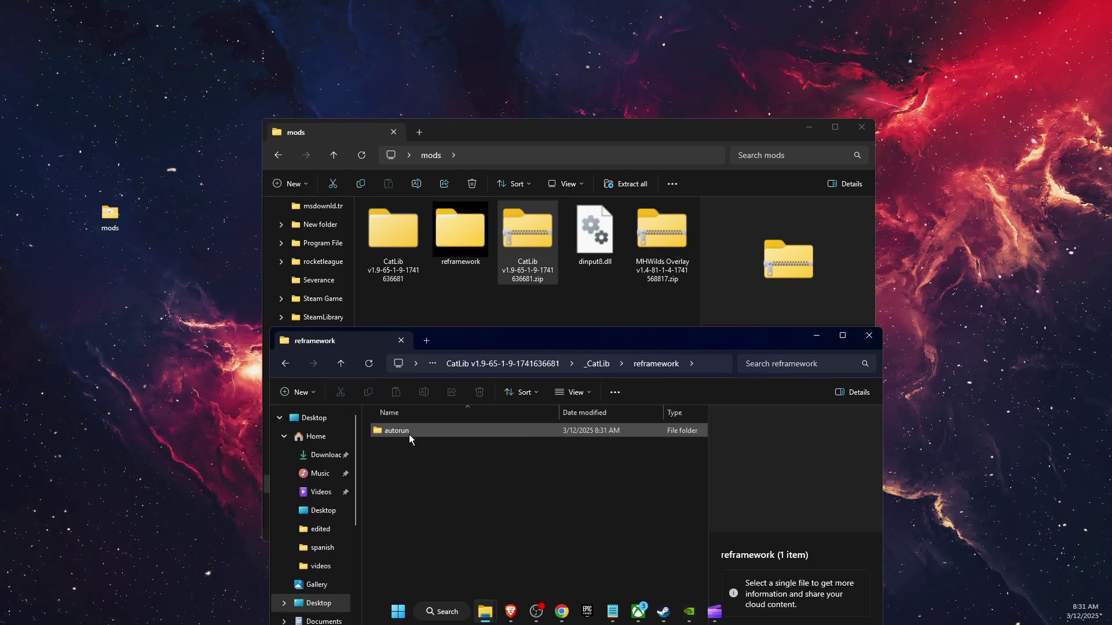
click(416, 430)
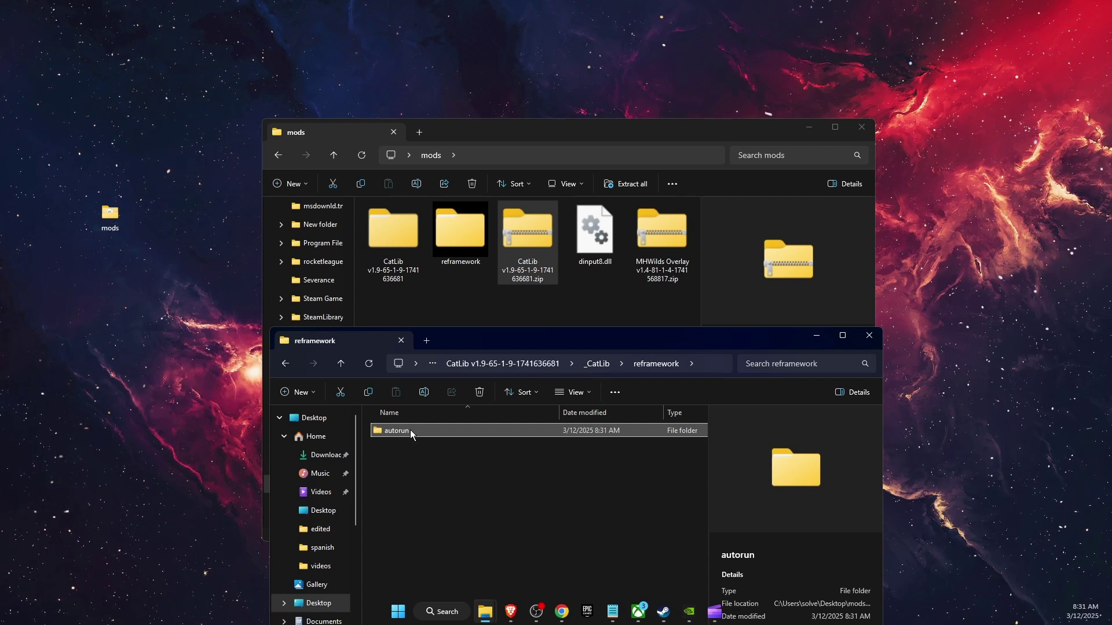
right_click(410, 430)
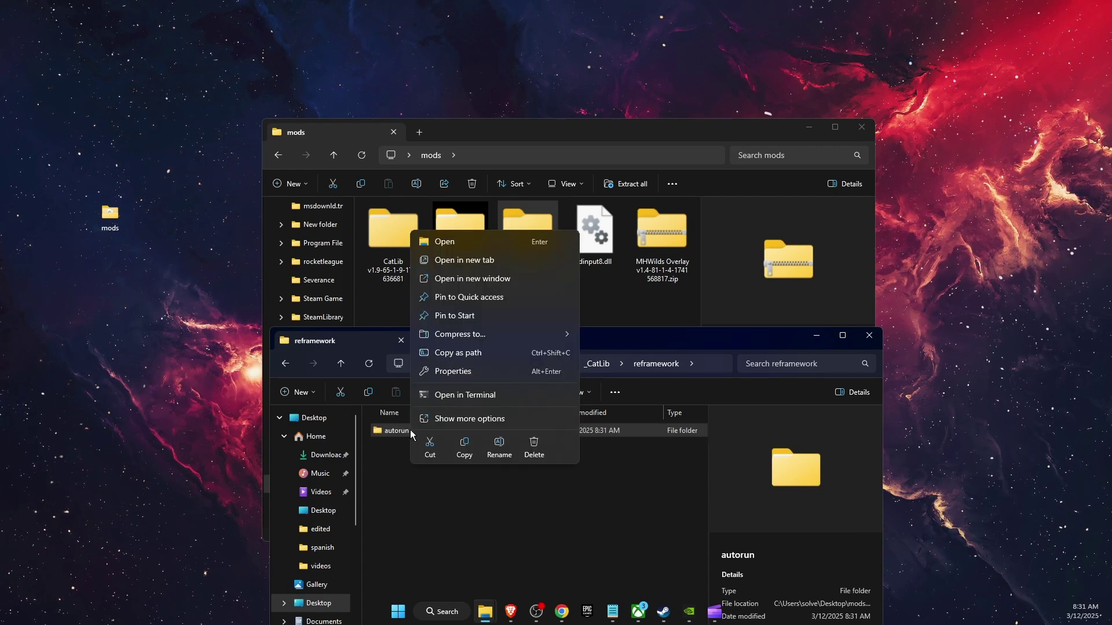
click(464, 447)
Paste it into mods\reframework and confirm _CatLib now sits in autorun.
click(463, 234)
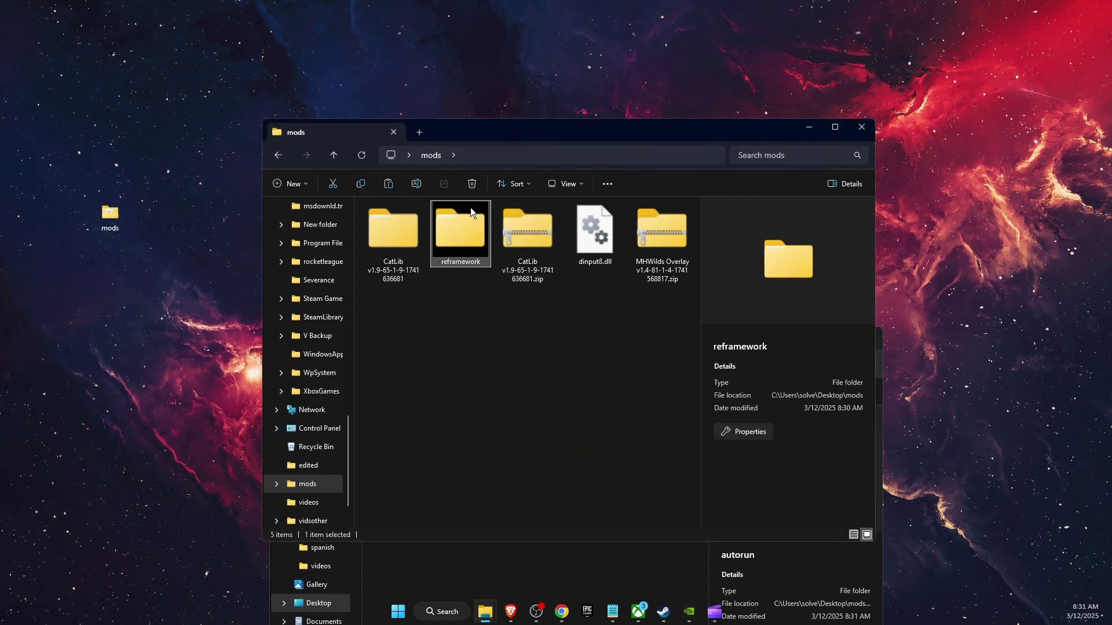
double_click(468, 240)
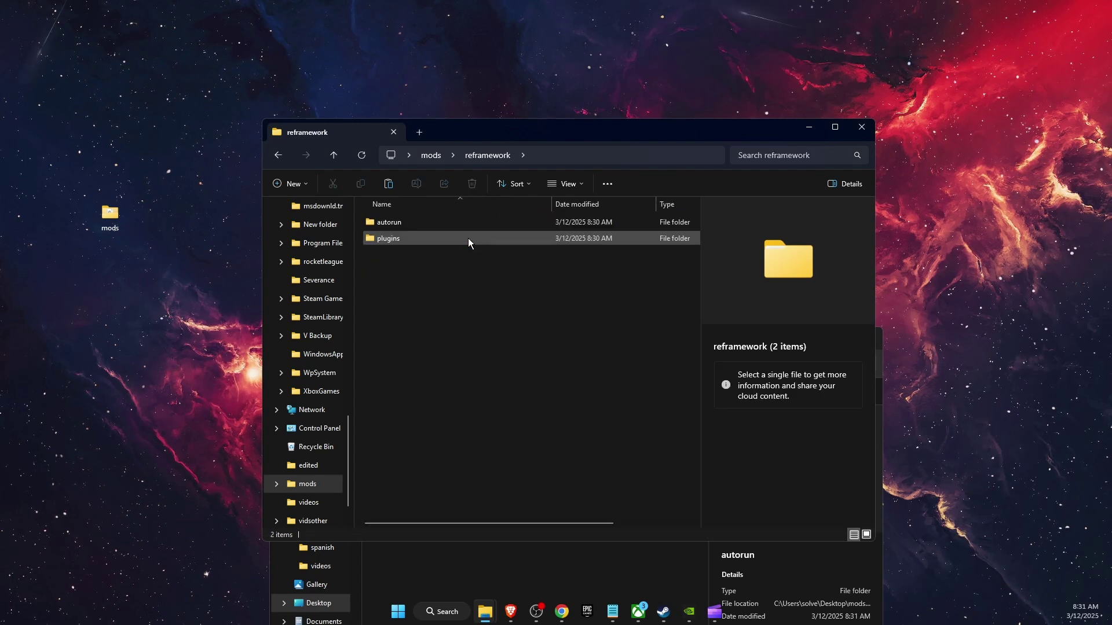
right_click(421, 277)
click(440, 293)
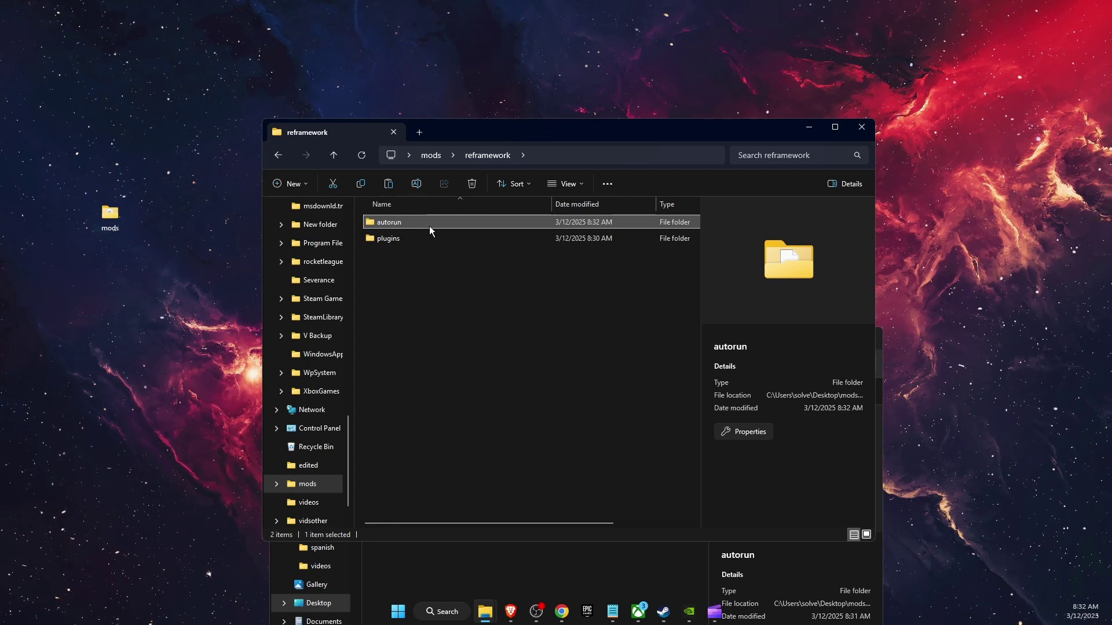
double_click(397, 223)
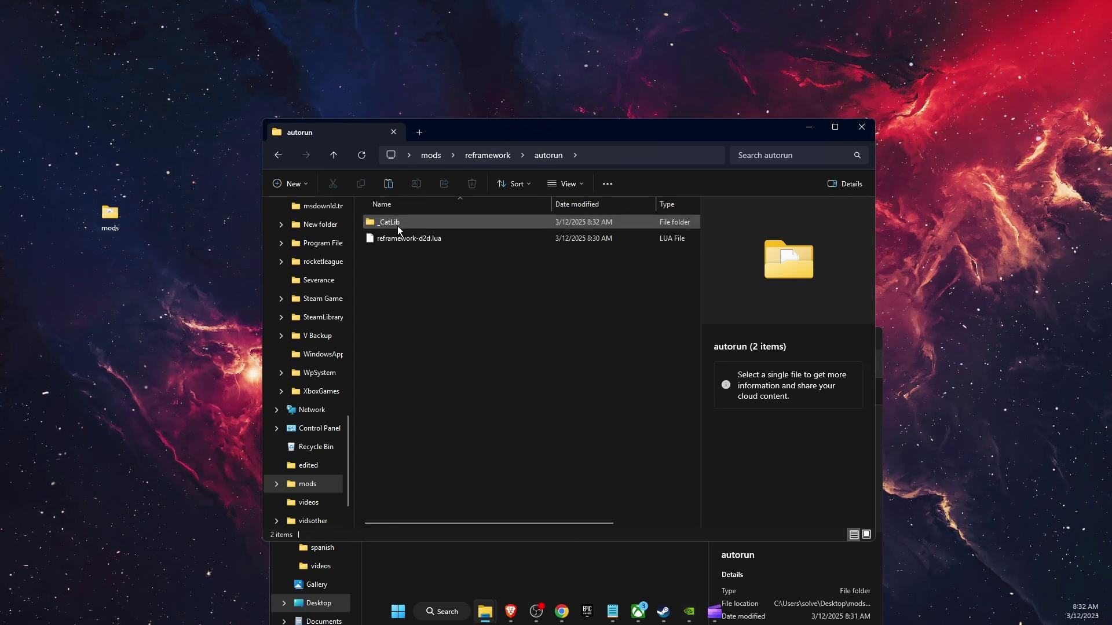
click(492, 157)
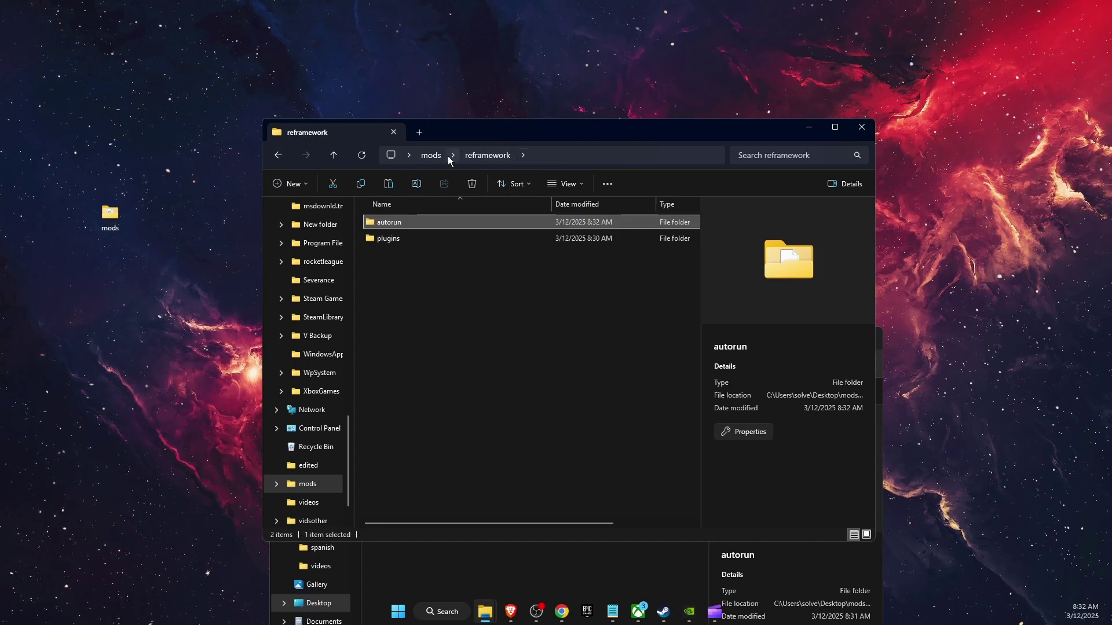
click(433, 157)
click(541, 565)
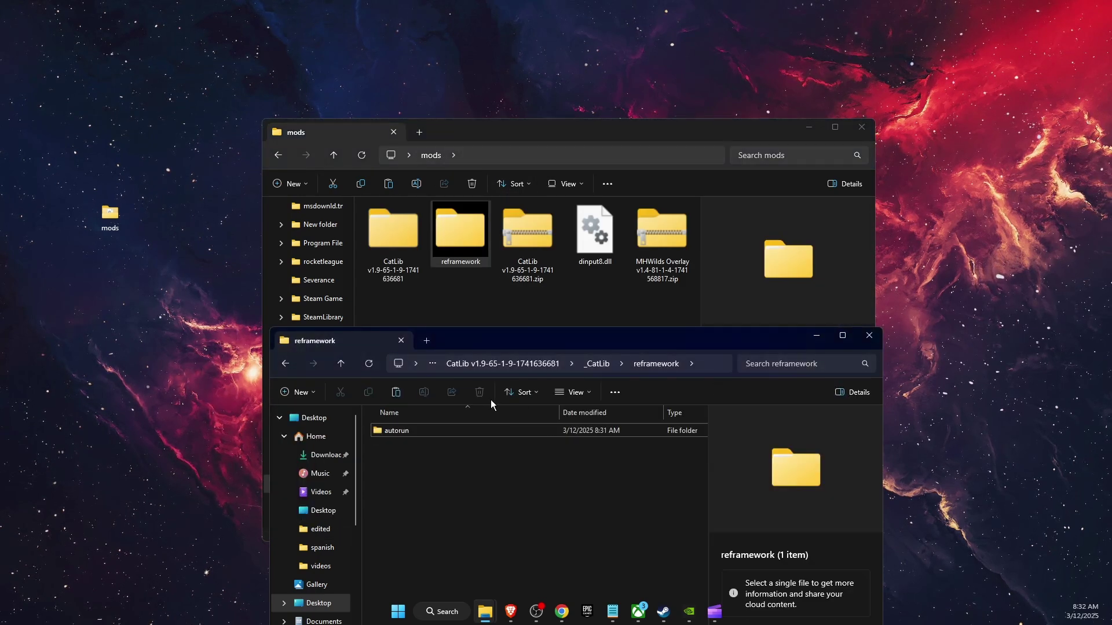
Delete the CatLib zip and its extracted CatLib folder.
click(869, 336)
click(536, 263)
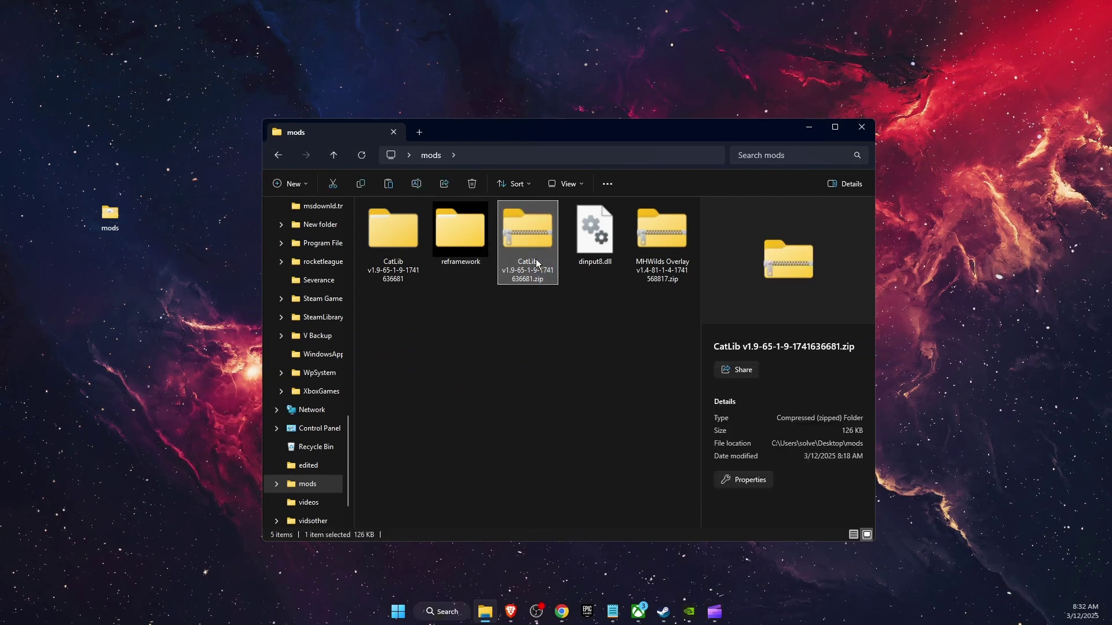
right_click(531, 262)
click(724, 272)
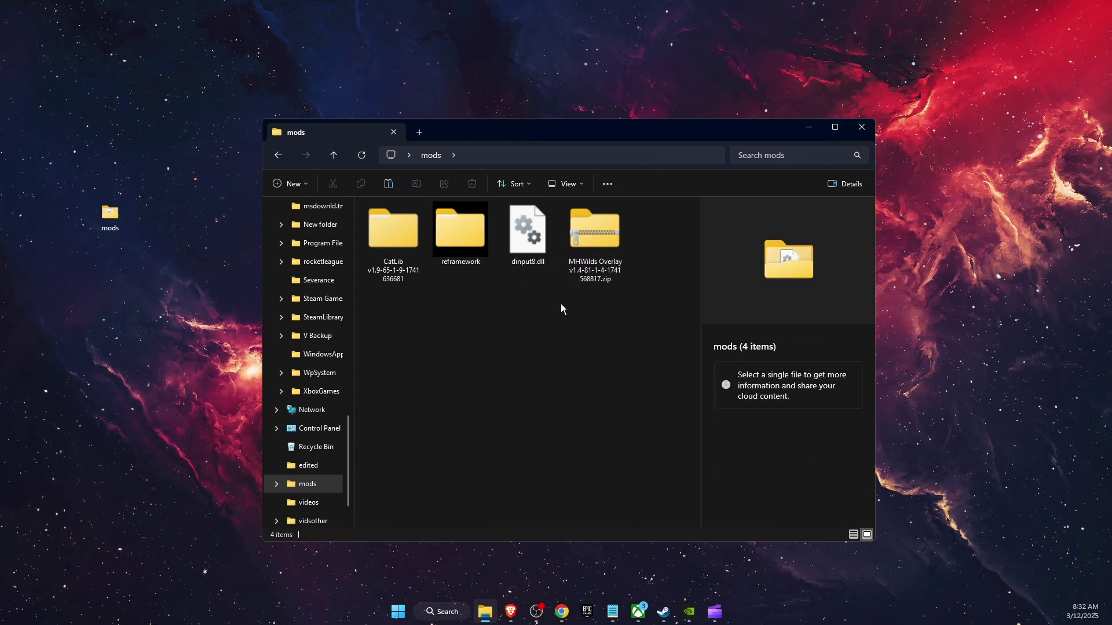
click(391, 269)
right_click(387, 272)
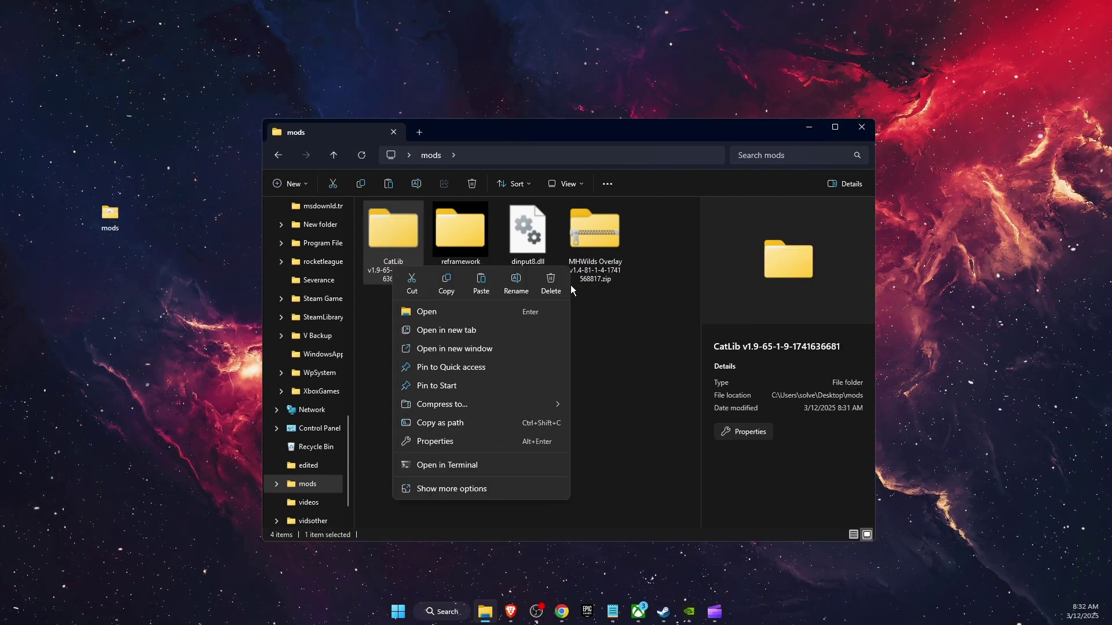
click(556, 284)
Extract the MHWilds Overlay zip and open its reframework subfolder.
click(540, 271)
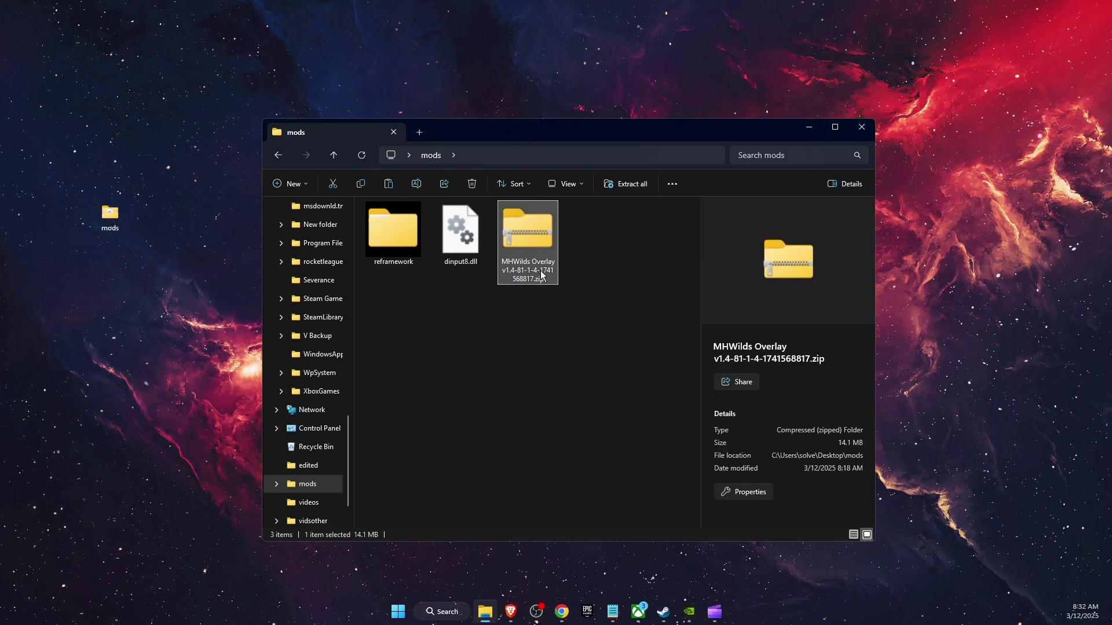
right_click(530, 238)
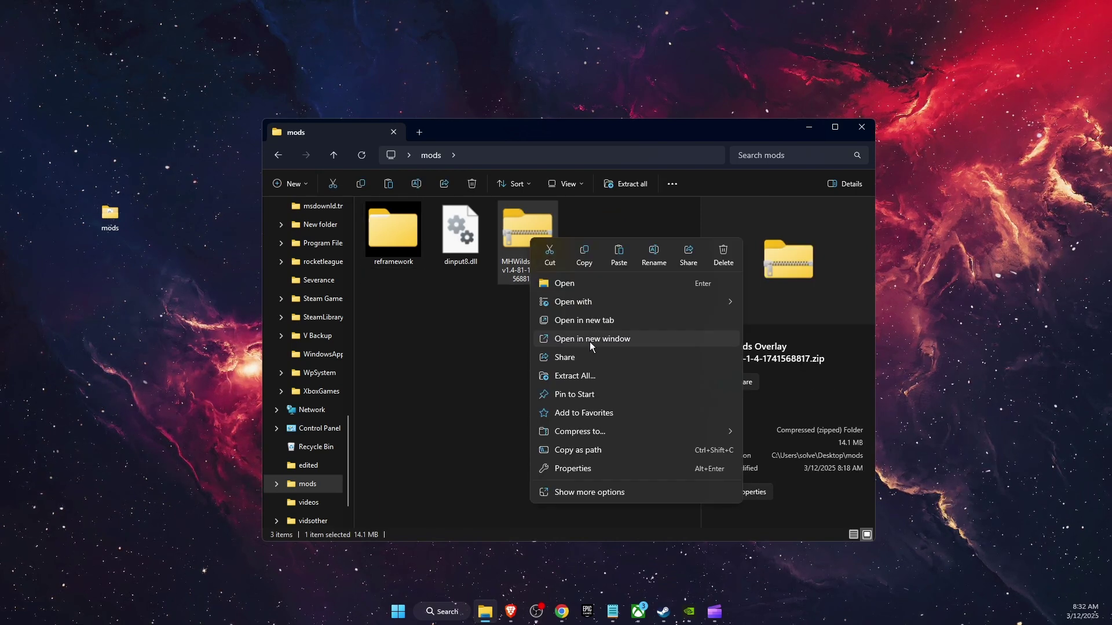
click(585, 375)
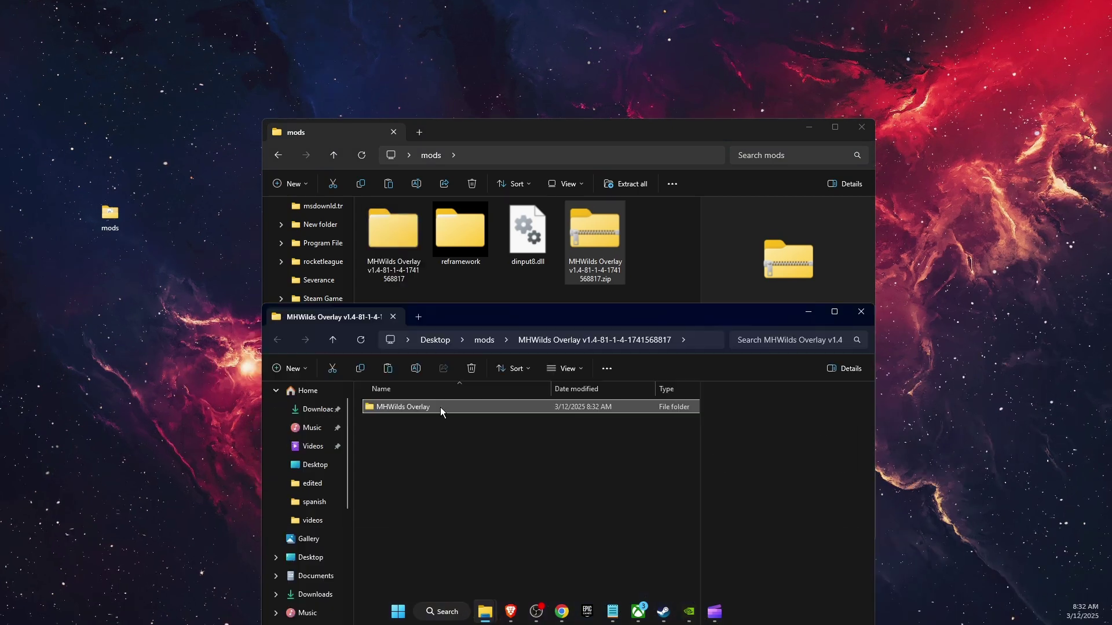
double_click(440, 408)
click(395, 409)
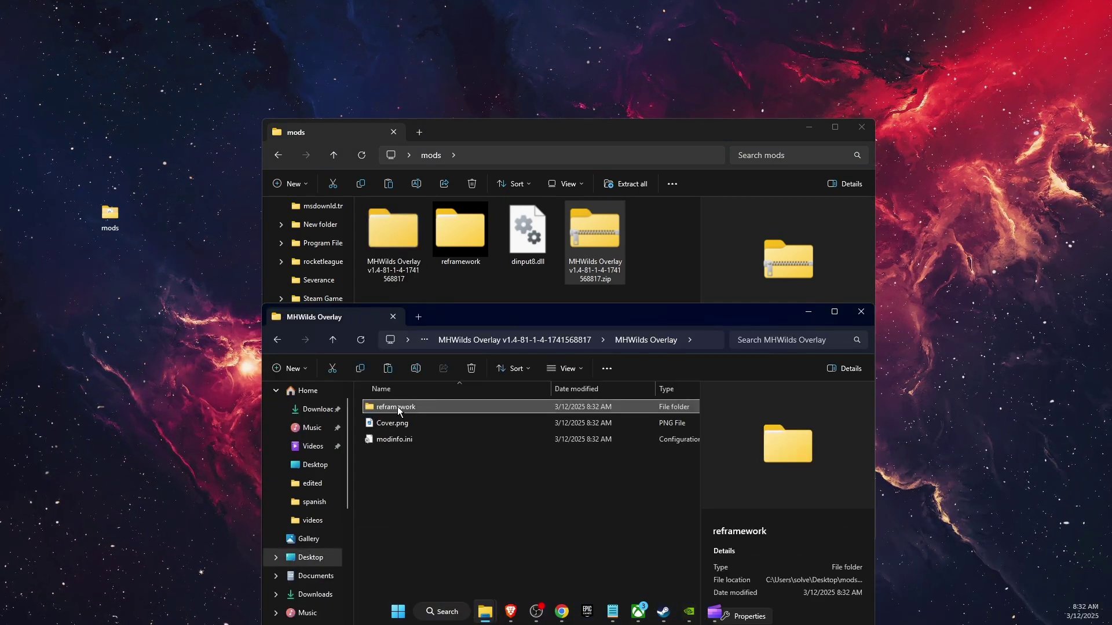
double_click(400, 407)
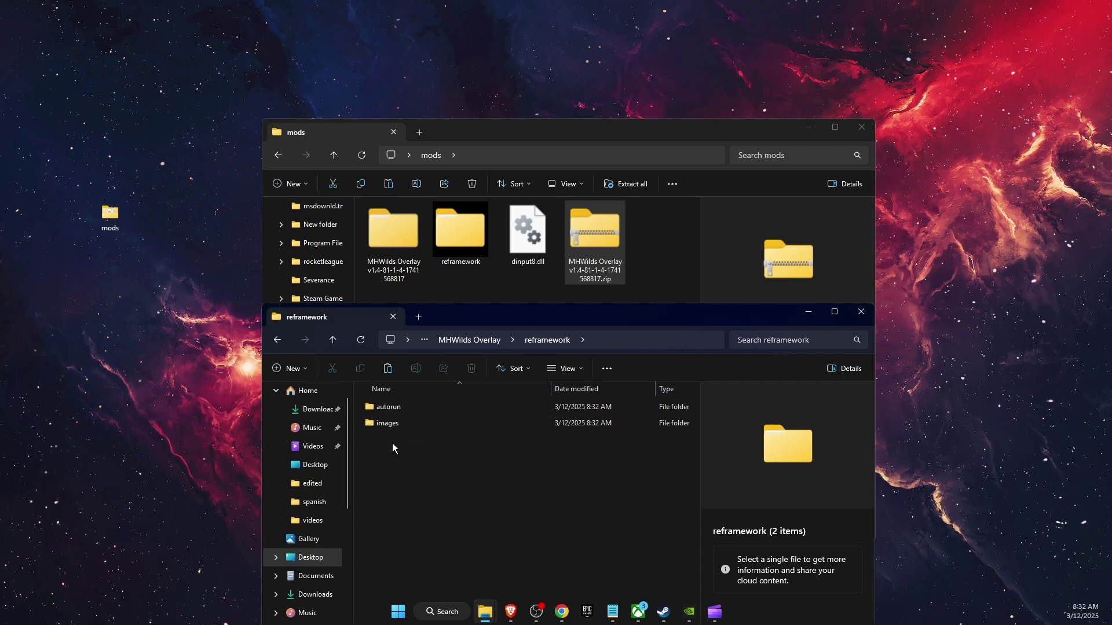
Copy the overlay's autorun and images folders.
drag(392, 443, 405, 410)
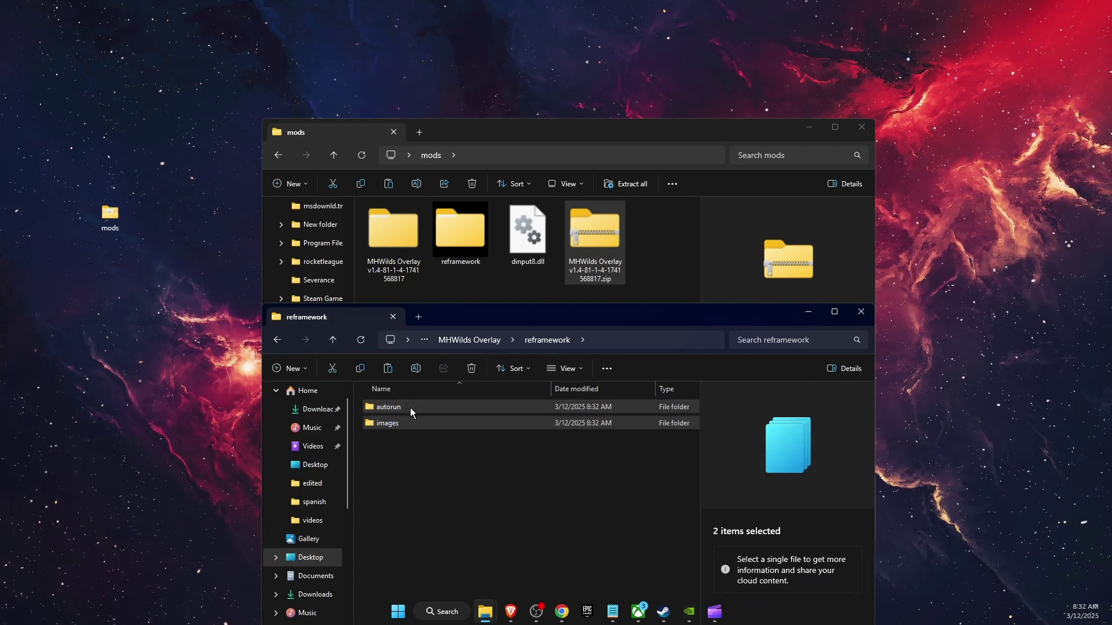
right_click(410, 407)
click(467, 421)
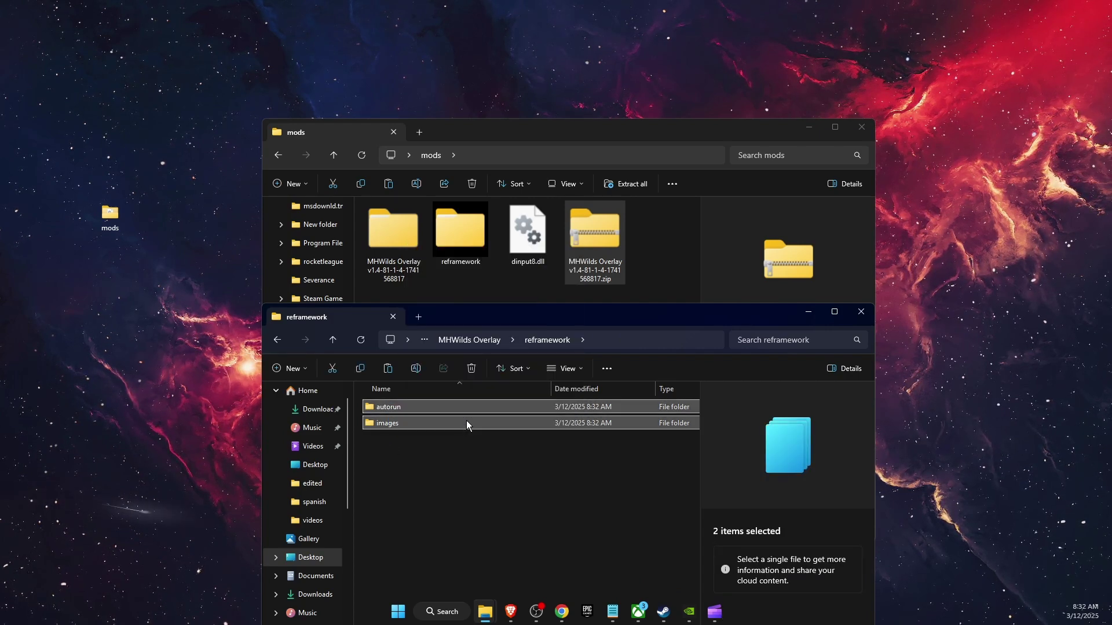
click(467, 228)
Paste the overlay's autorun and images into mods\reframework.
double_click(461, 231)
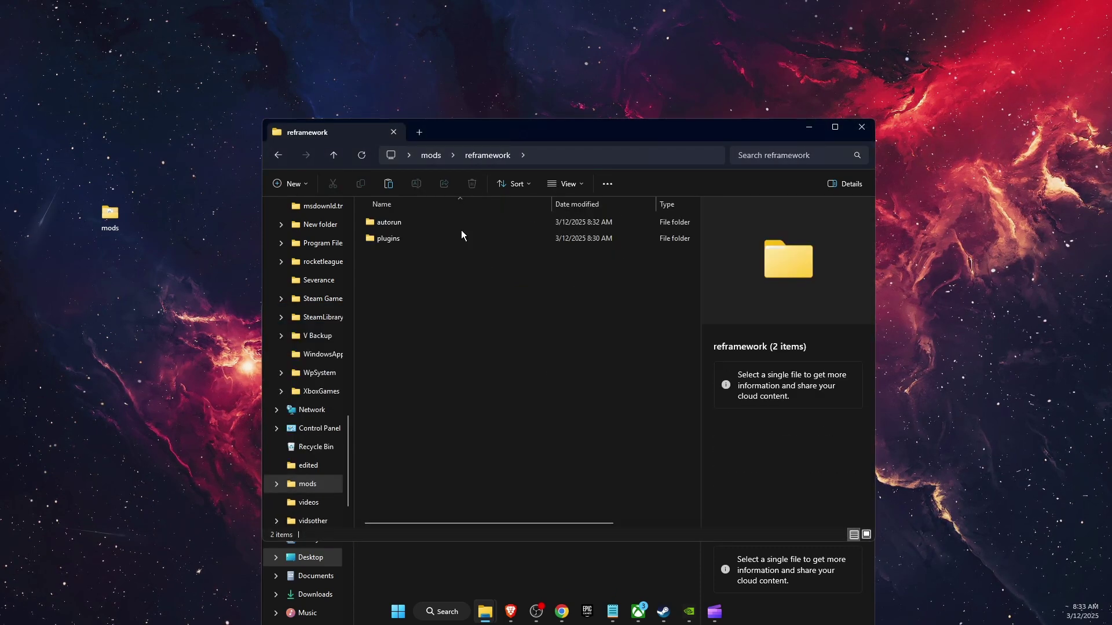
right_click(413, 305)
click(430, 317)
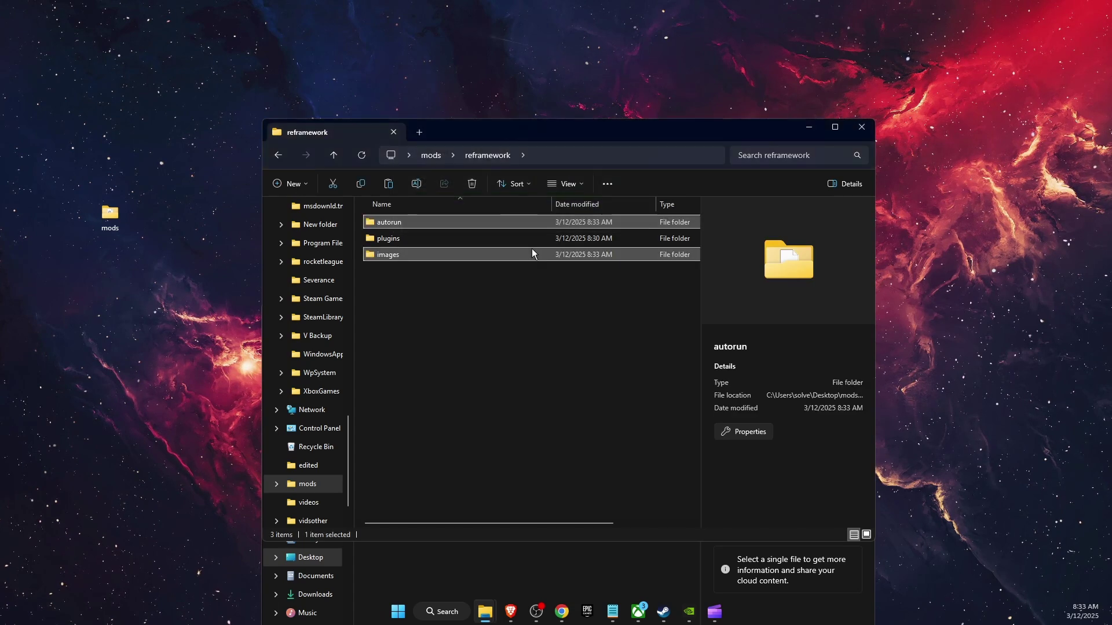
Verify autorun holds _CatLib and mhwilds_overlay, review plugins and images, then close the window.
double_click(424, 220)
click(400, 223)
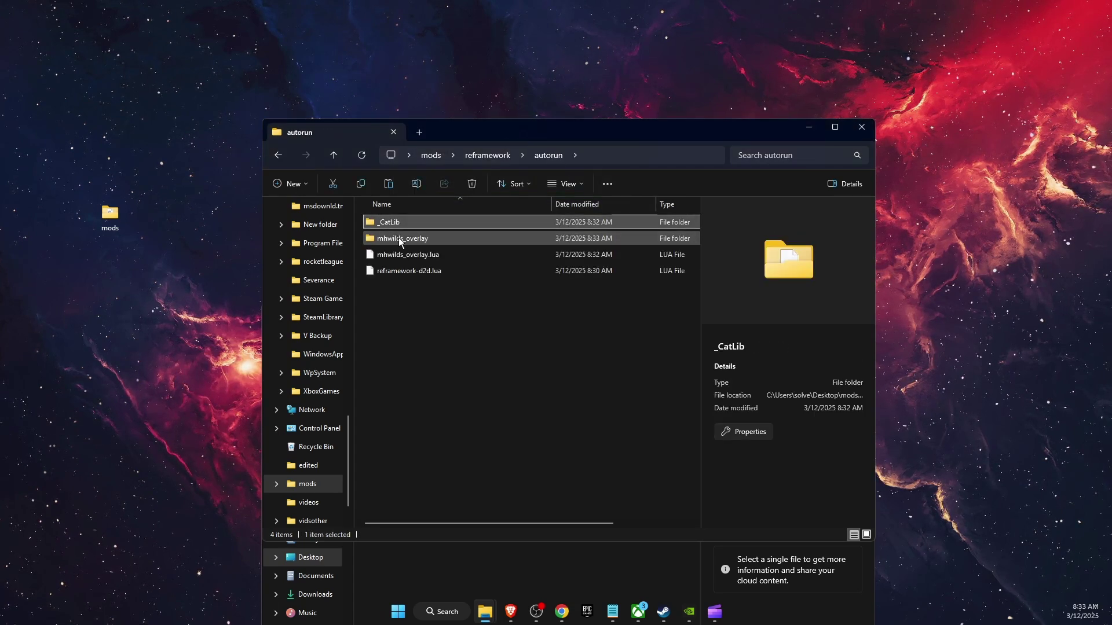
click(408, 238)
click(421, 256)
click(420, 239)
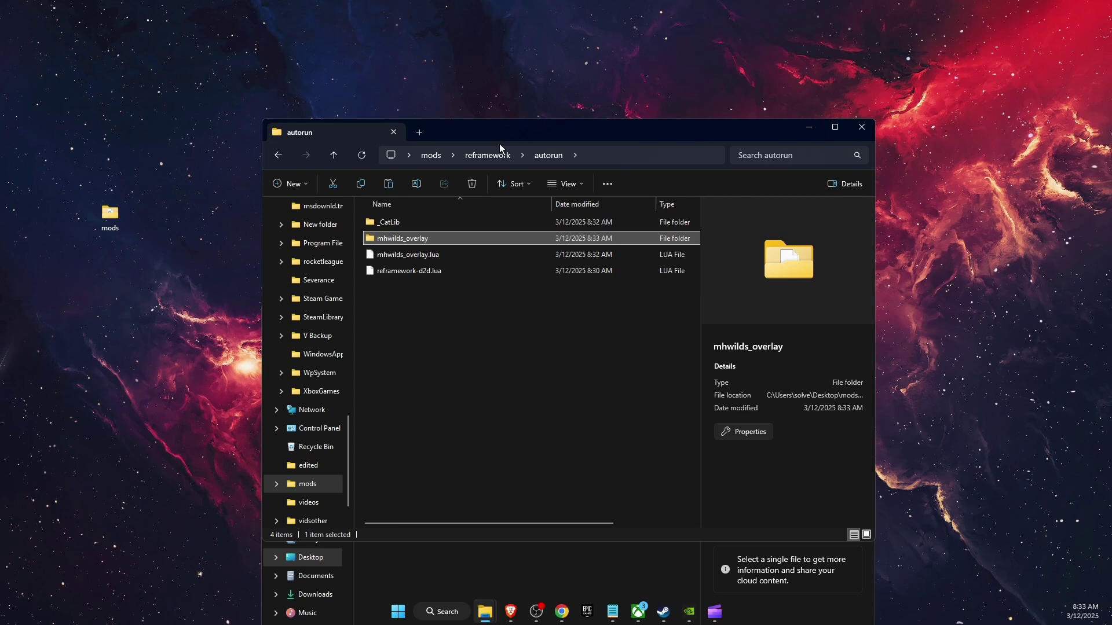
click(485, 156)
double_click(392, 252)
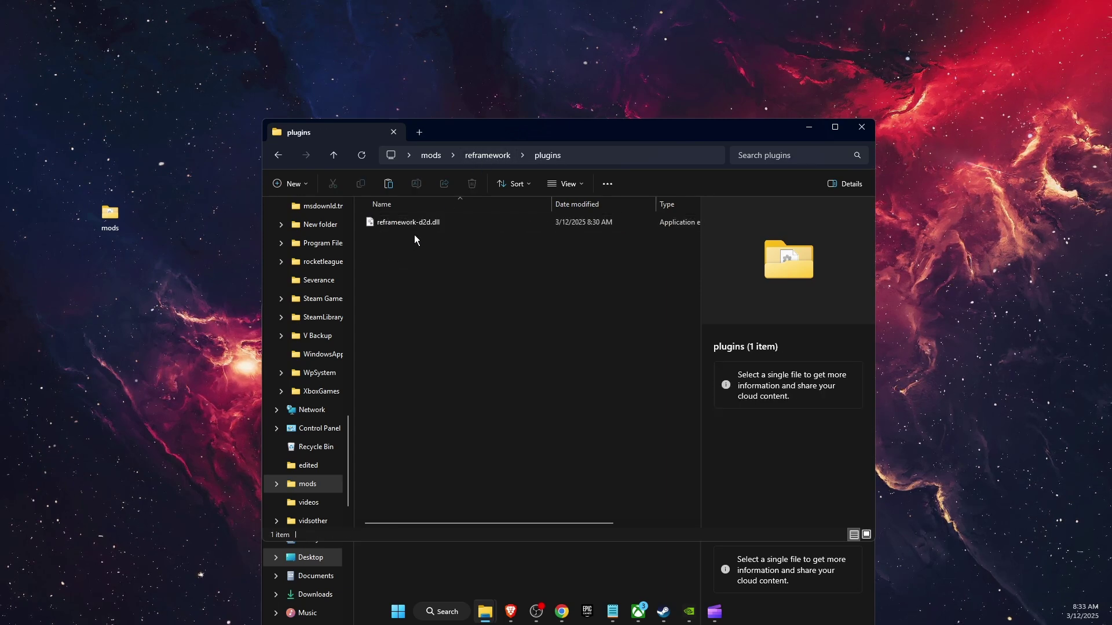
click(476, 157)
click(401, 238)
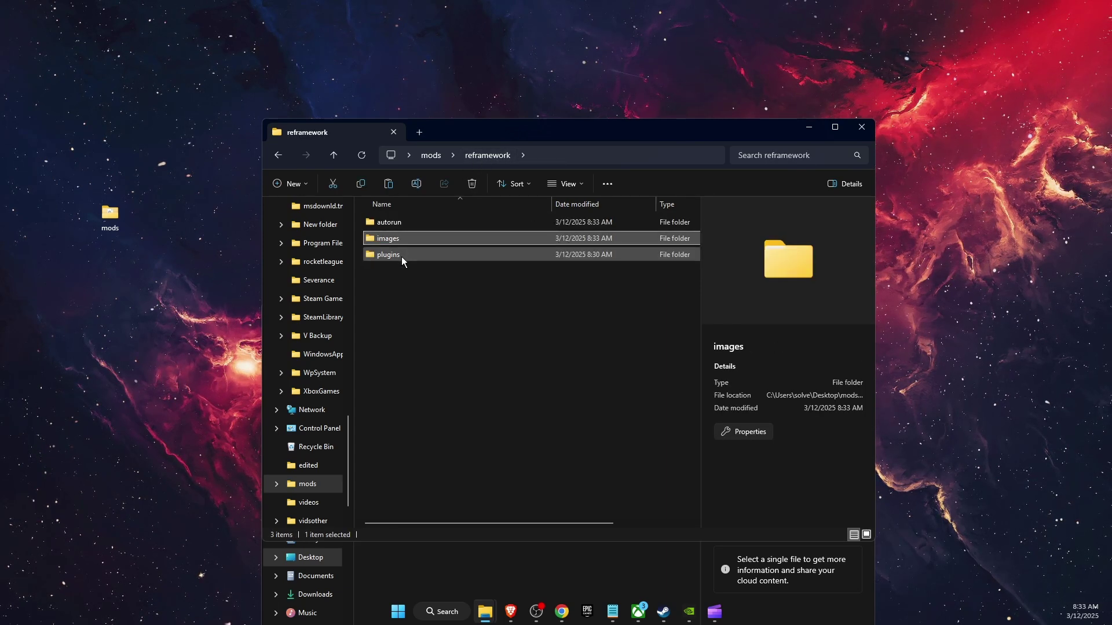
click(435, 300)
click(389, 223)
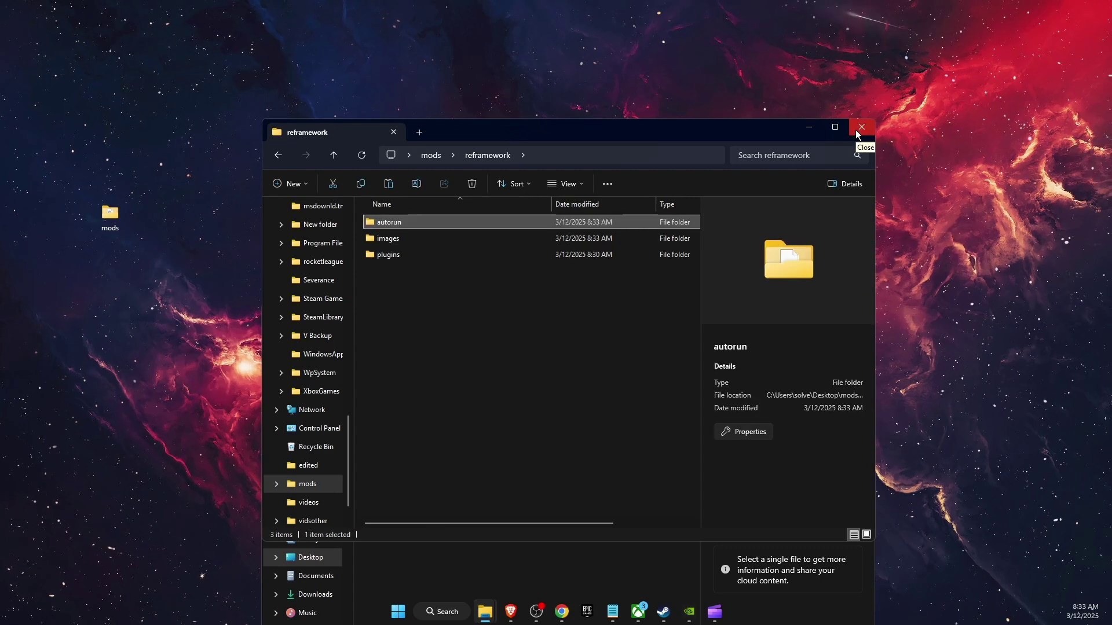
key(ctrl+w)
Return to mods and delete the extracted MHWilds Overlay folder and its zip.
drag(616, 315, 614, 139)
click(453, 163)
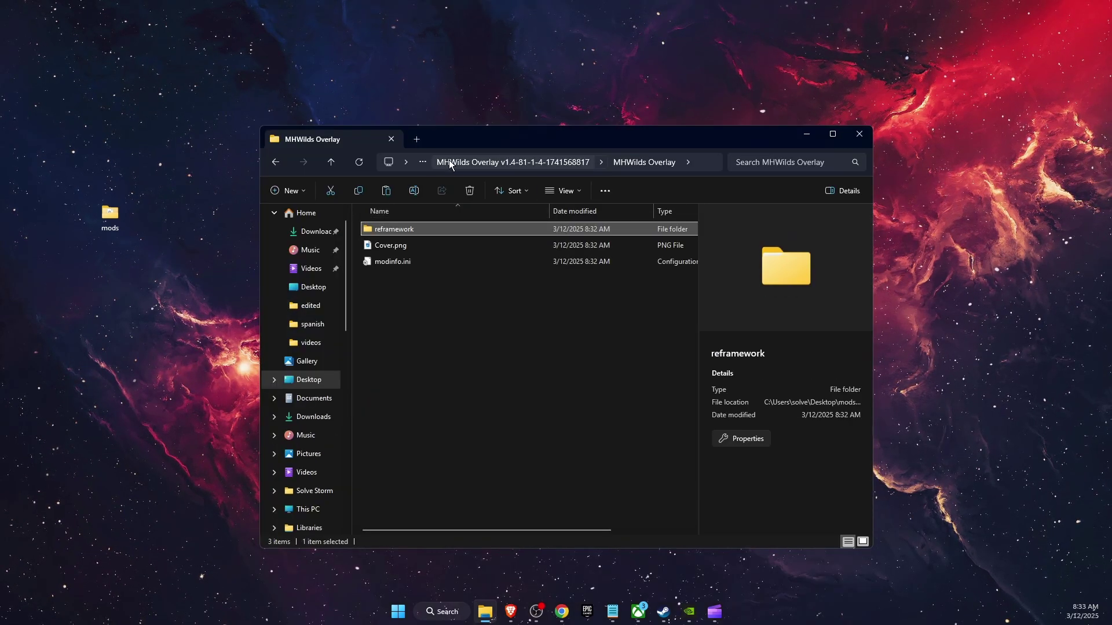
click(456, 164)
click(478, 162)
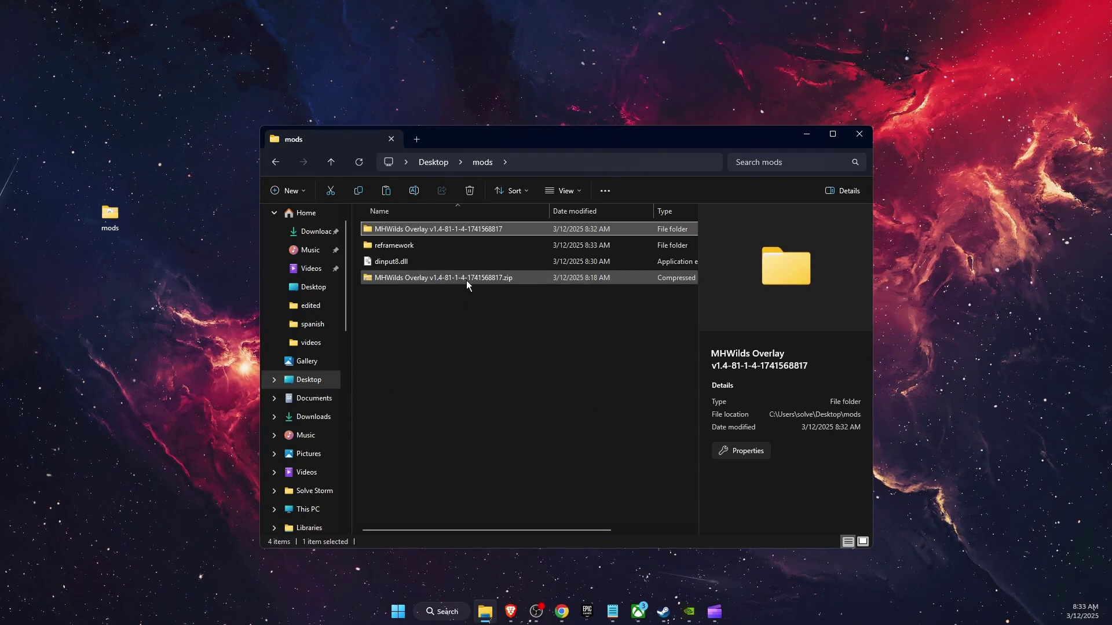
click(387, 231)
right_click(408, 233)
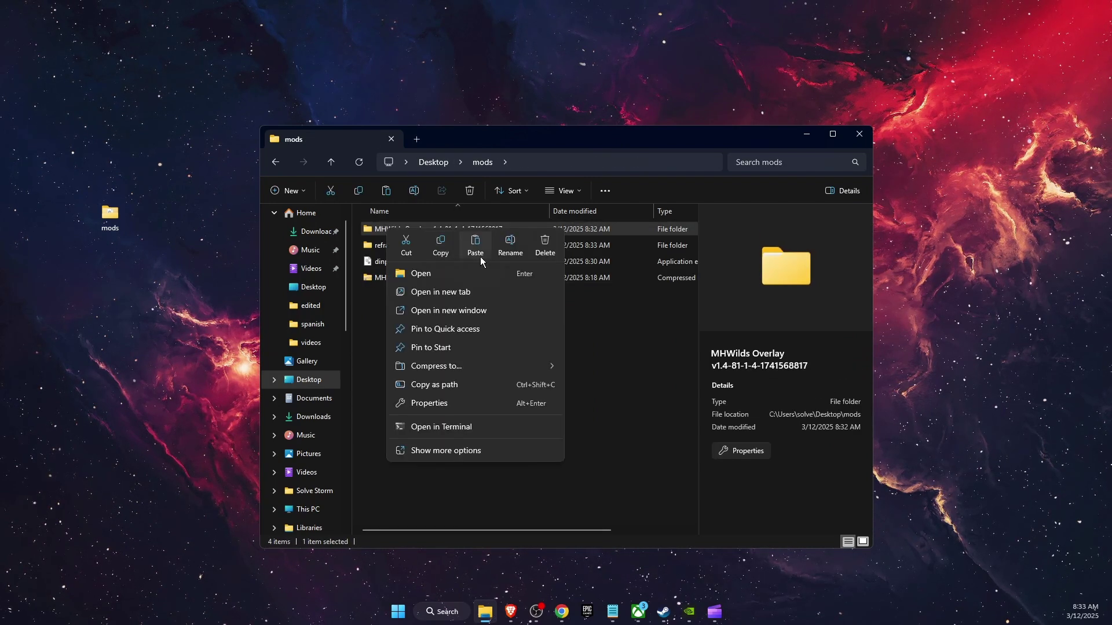
click(540, 250)
click(411, 262)
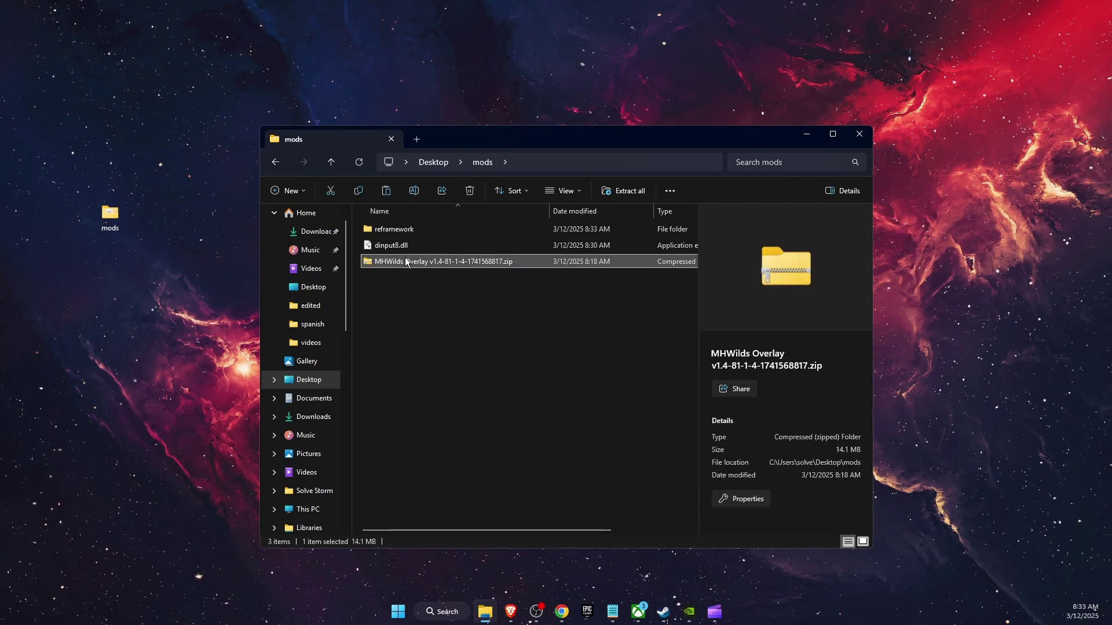
right_click(407, 262)
click(591, 282)
Confirm mods now holds only reframework and dinput8.dll, then switch to Steam.
drag(455, 288, 402, 238)
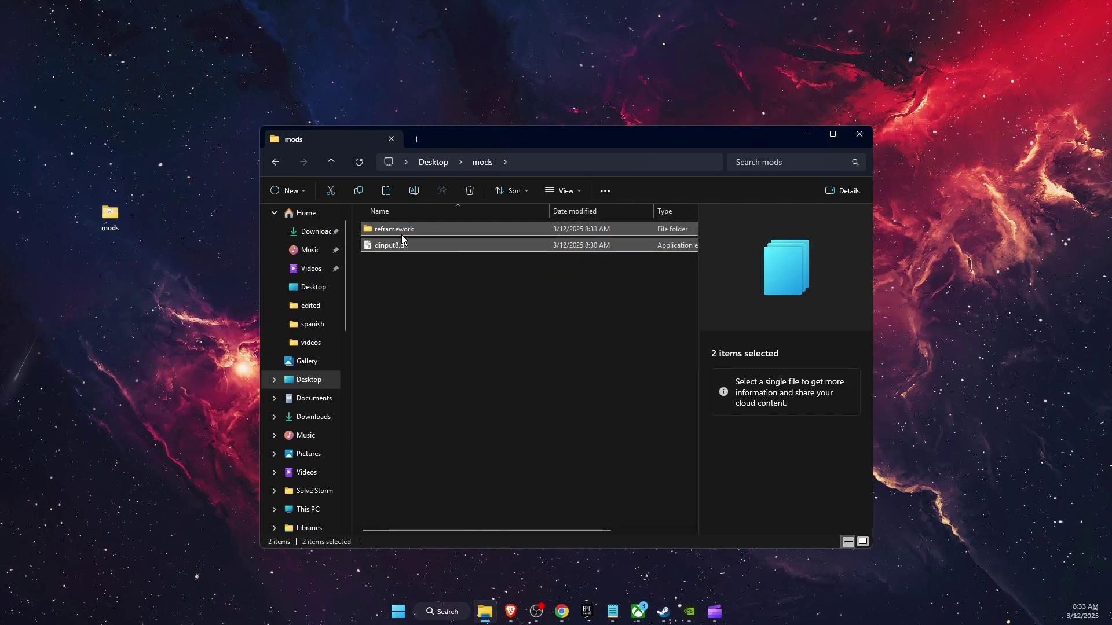
click(410, 285)
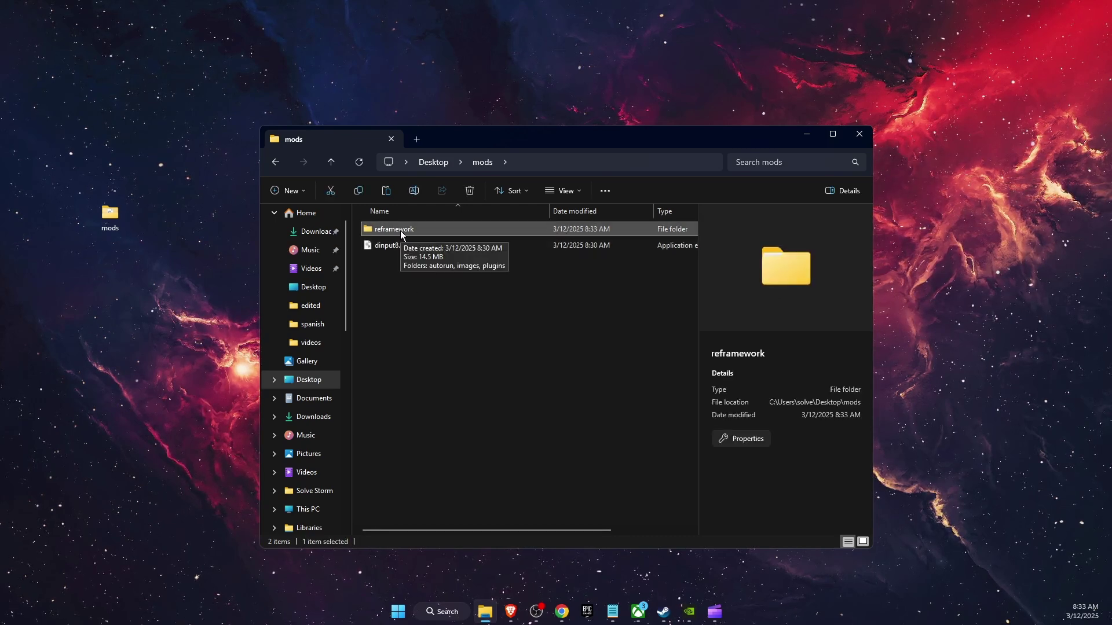
click(413, 272)
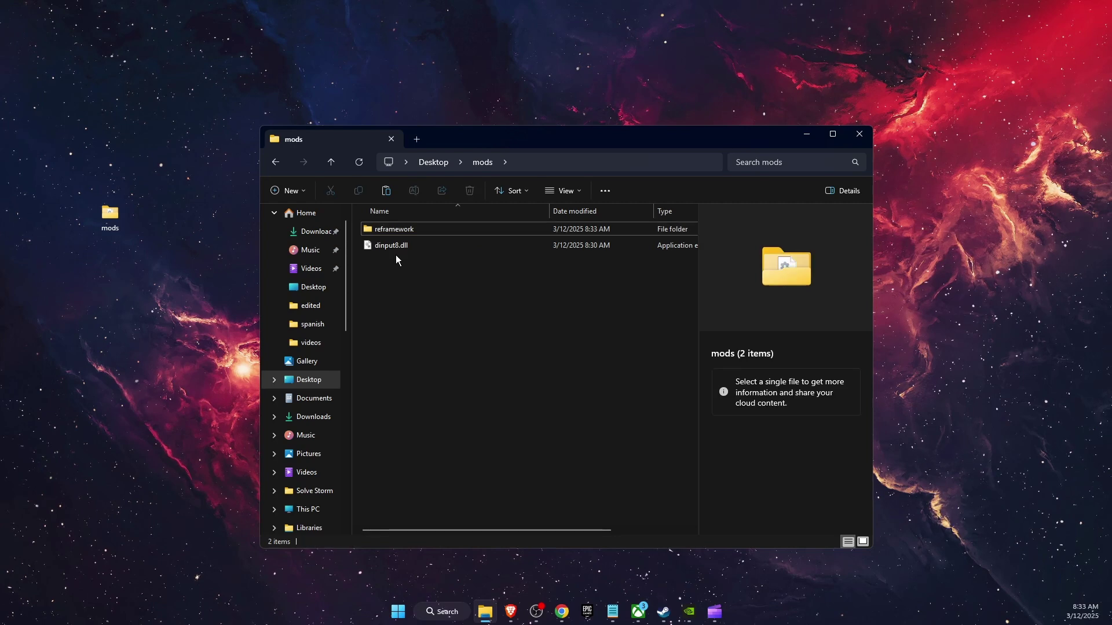
drag(509, 140, 341, 128)
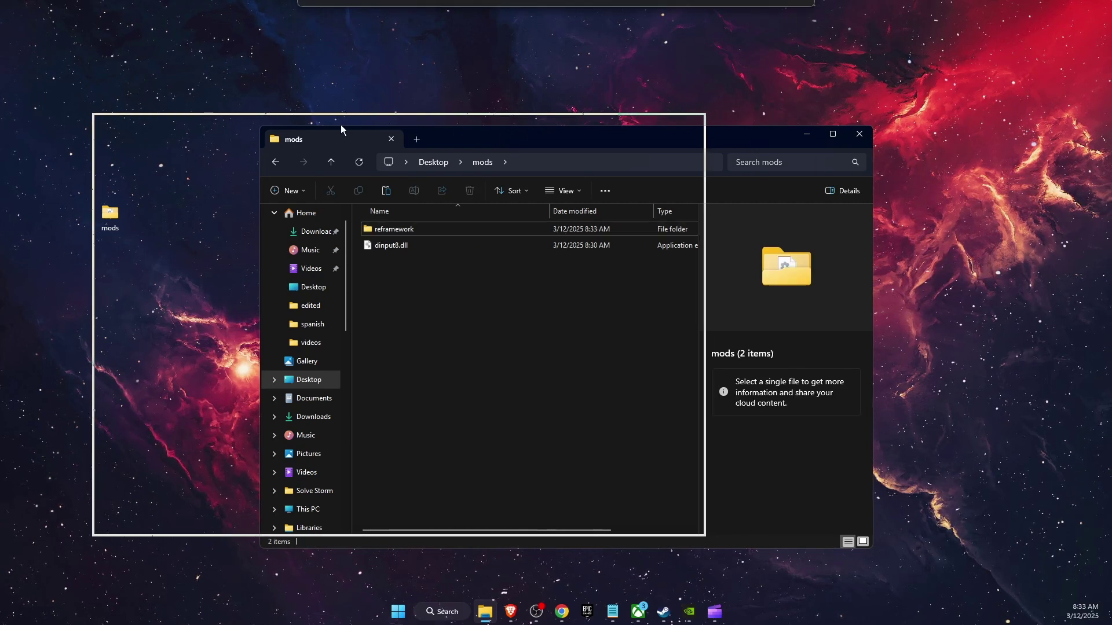
click(664, 612)
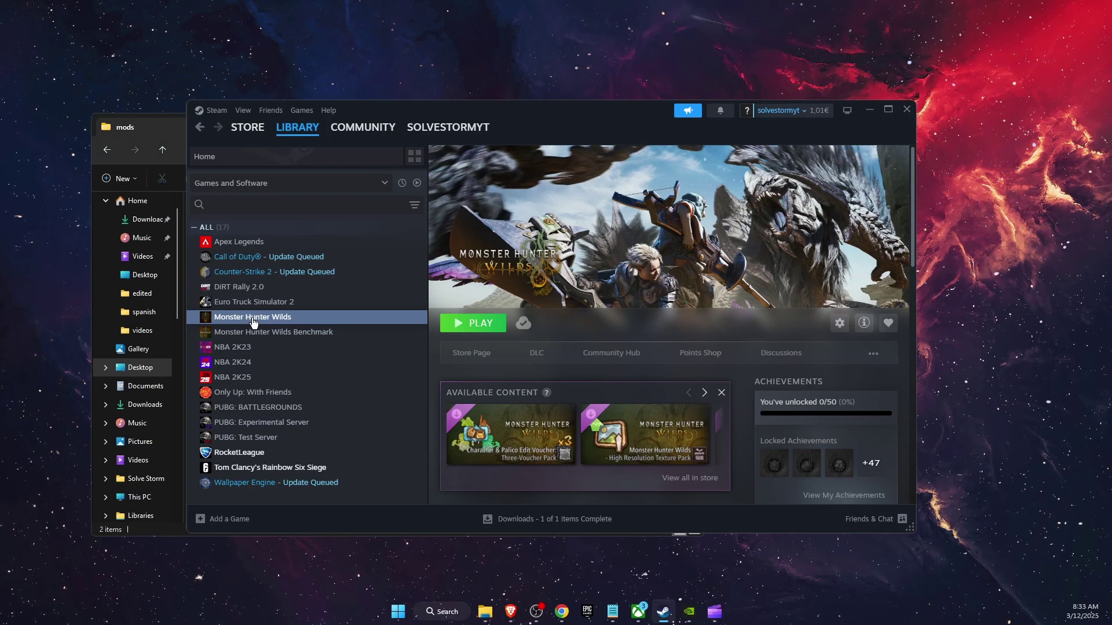
Use Manage > Browse local files on Monster Hunter Wilds to open its install folder.
right_click(254, 322)
mouse_move(285, 393)
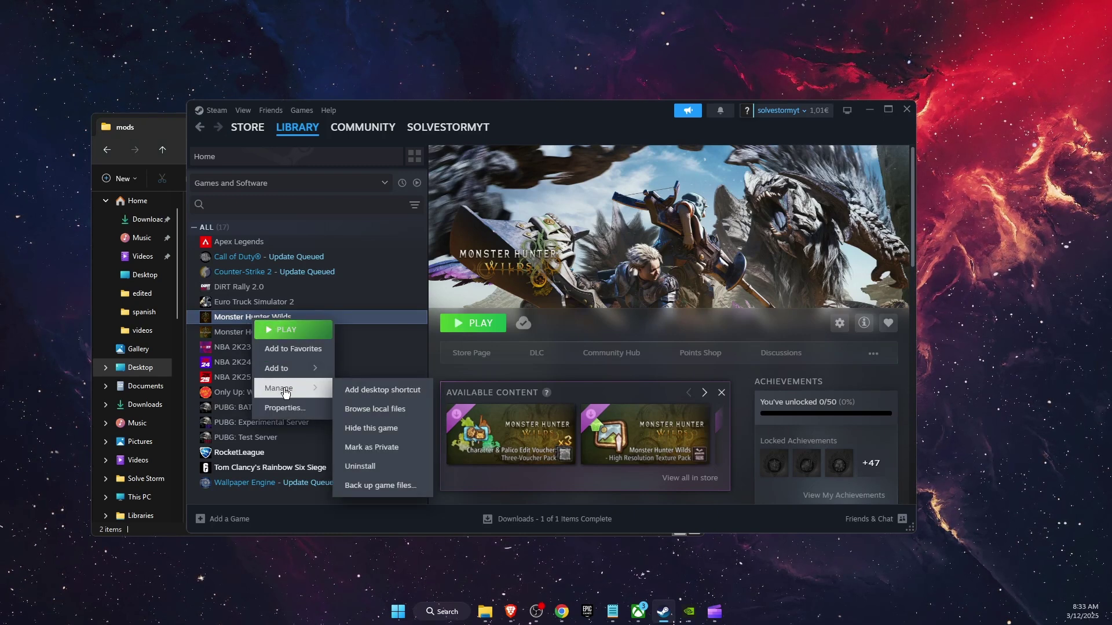
click(361, 409)
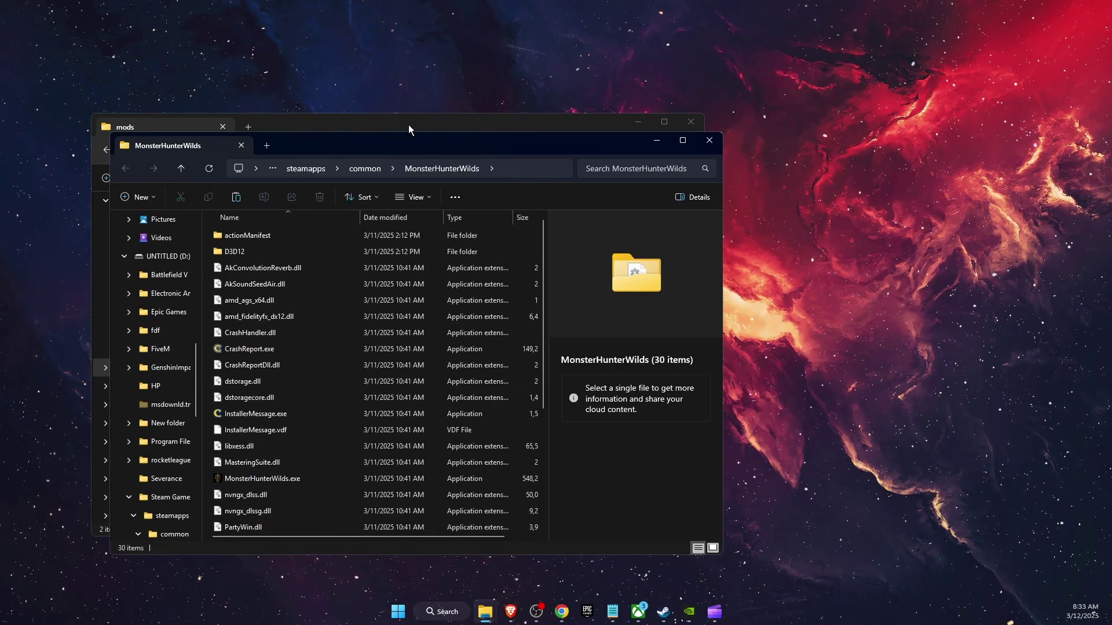
Copy reframework and dinput8.dll from mods into the MonsterHunterWilds game folder.
click(408, 124)
drag(370, 127, 871, 189)
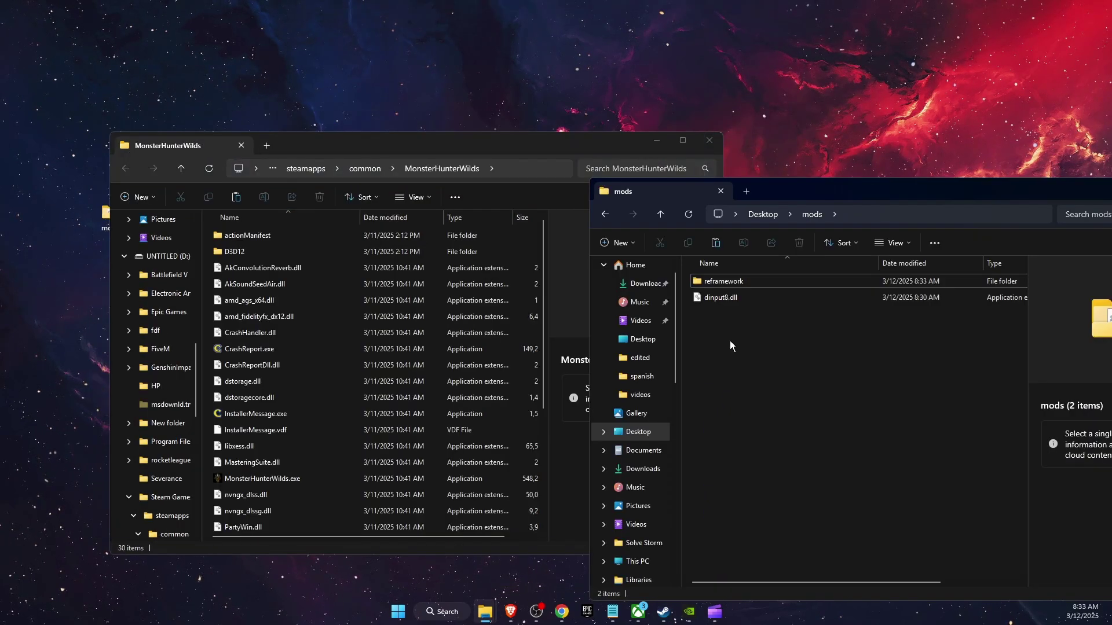
drag(730, 343, 210, 342)
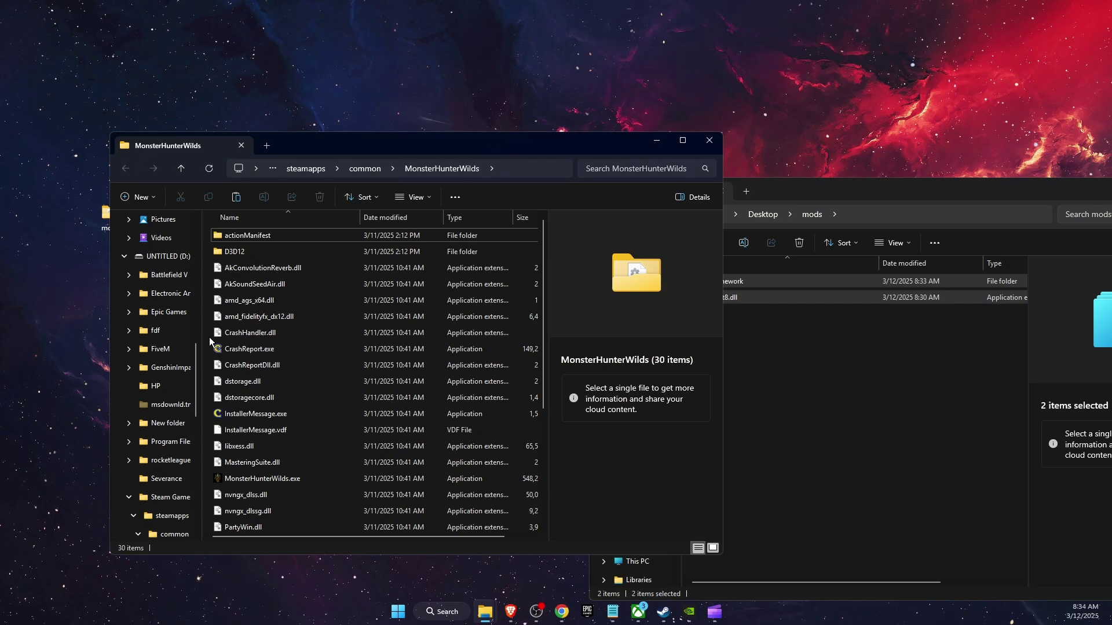
click(297, 521)
click(247, 509)
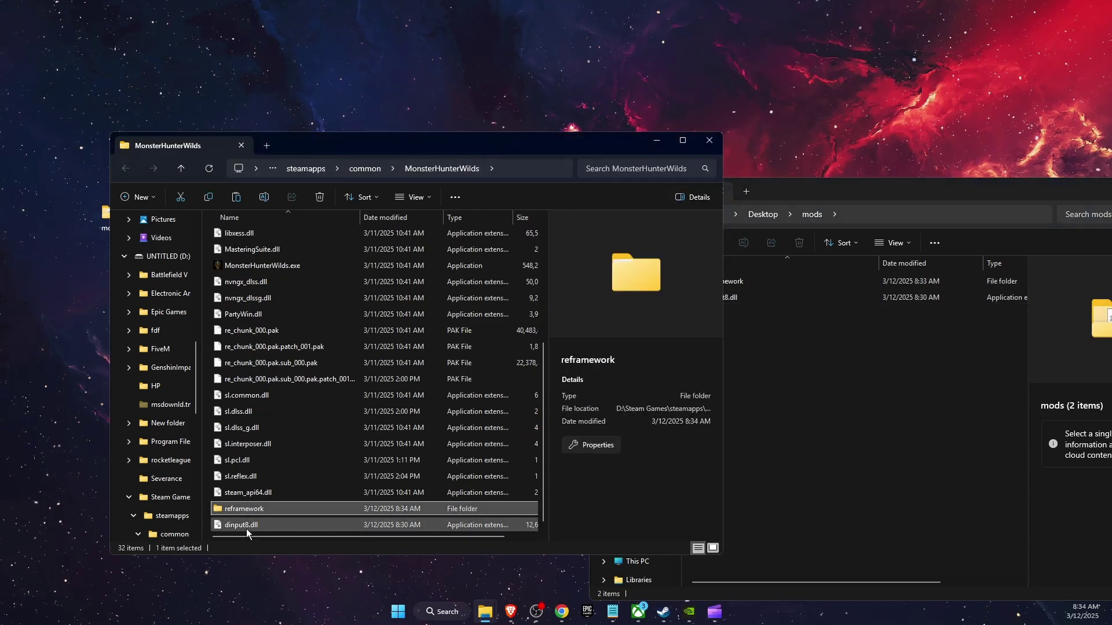
click(253, 526)
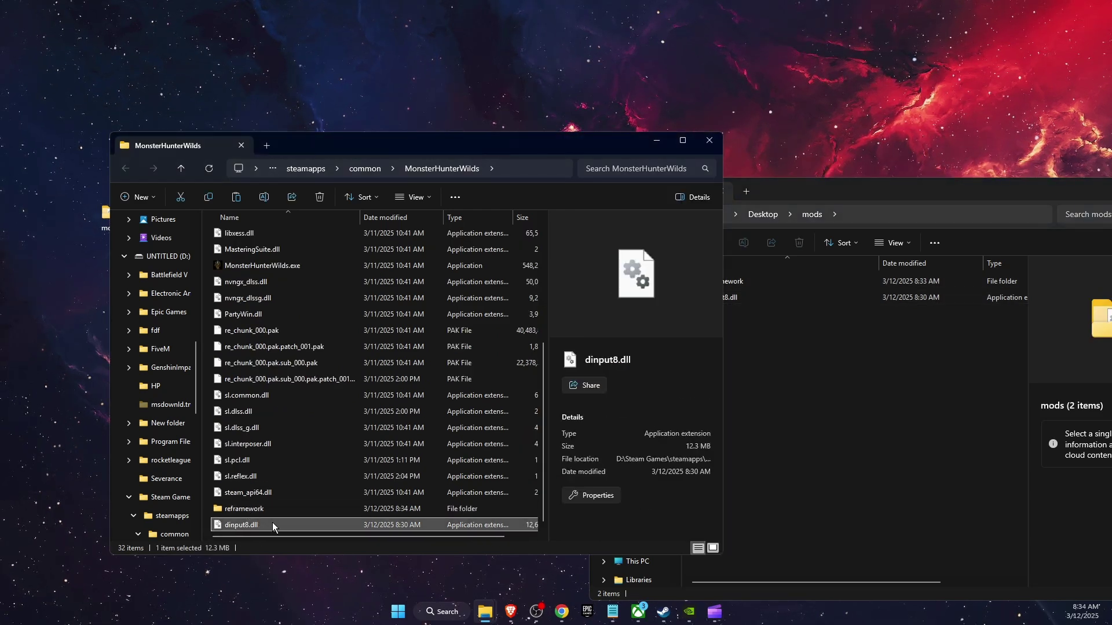
Close the mods window and scroll back up in the MonsterHunterWilds folder.
click(937, 187)
click(997, 189)
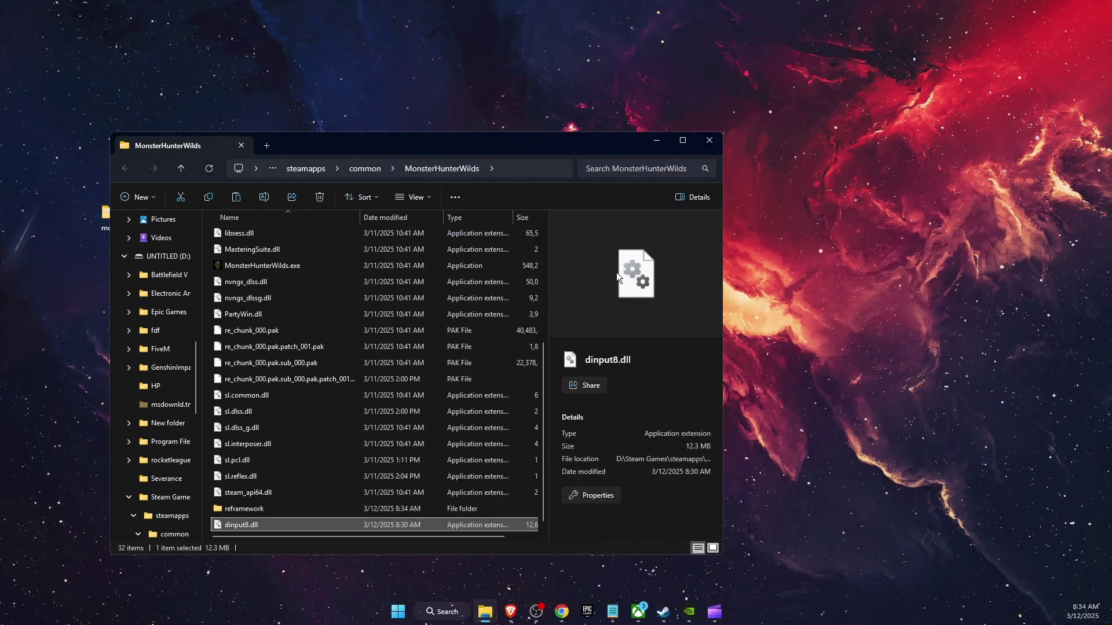
scroll(300, 496, up, 5)
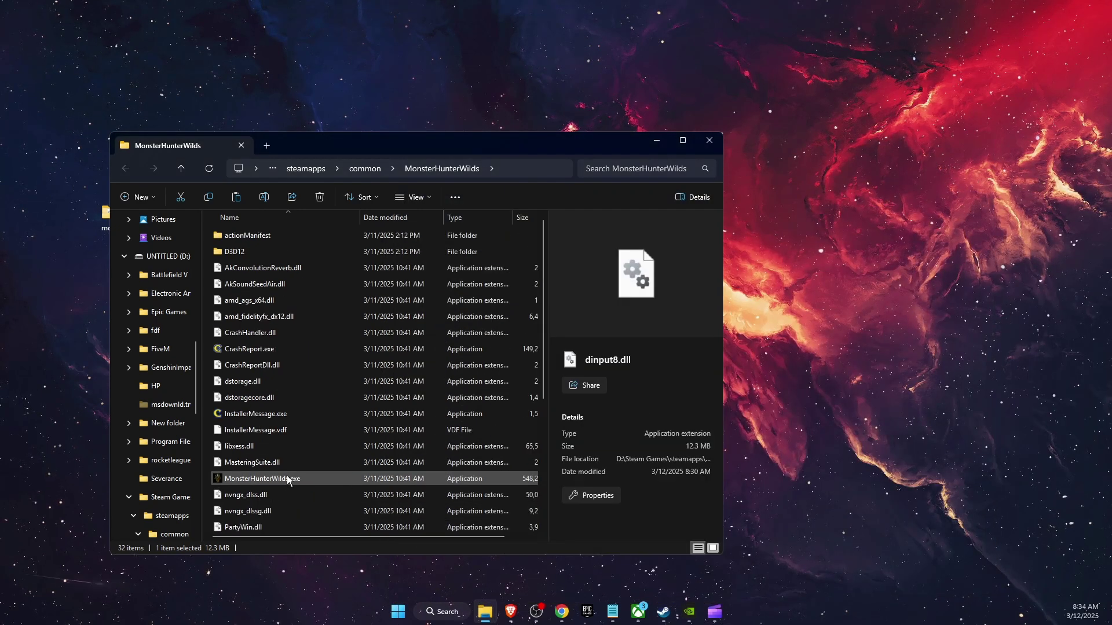
click(758, 277)
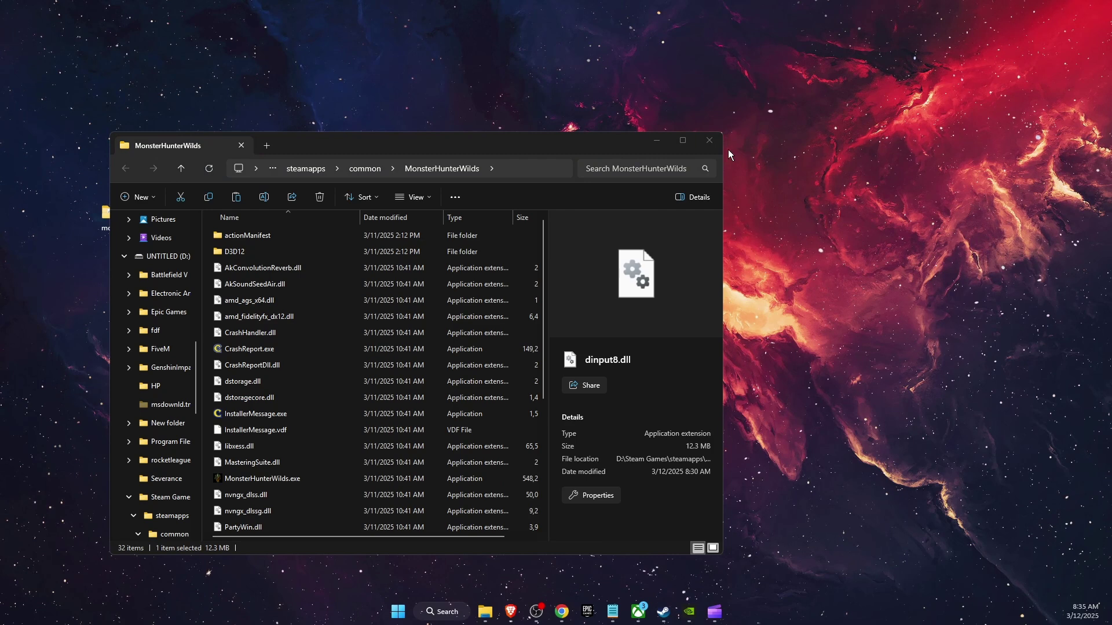